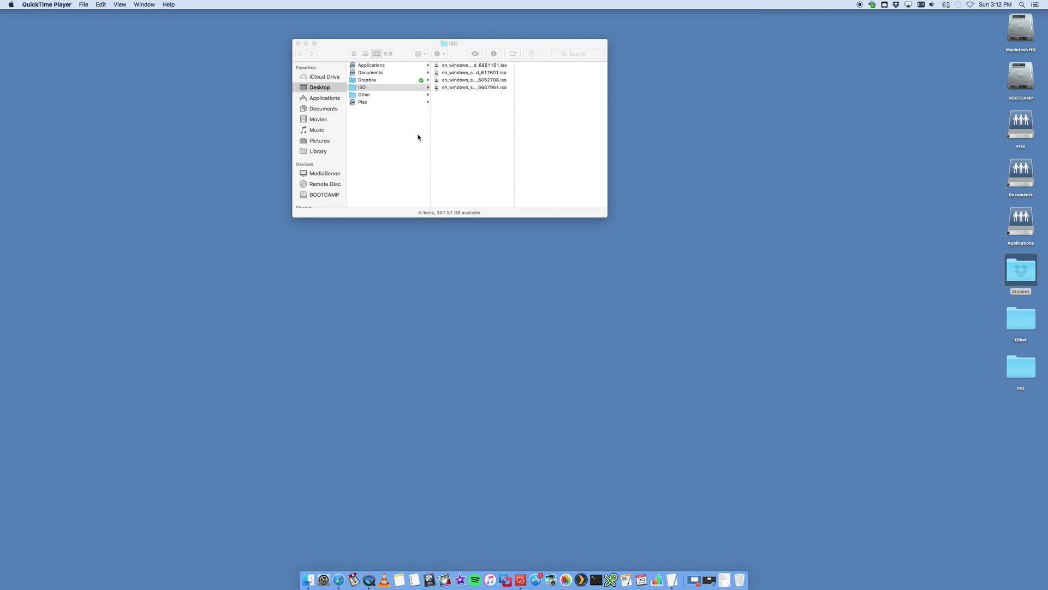
- Move the Finder window toward the screen centre and show the Applications folder
drag(406, 49, 475, 194)
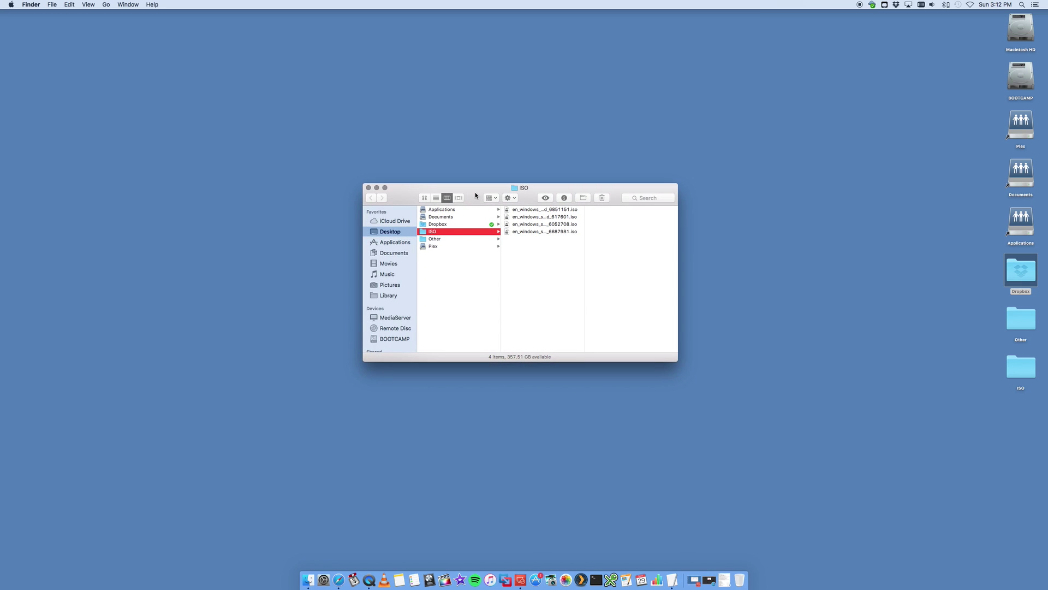
click(390, 244)
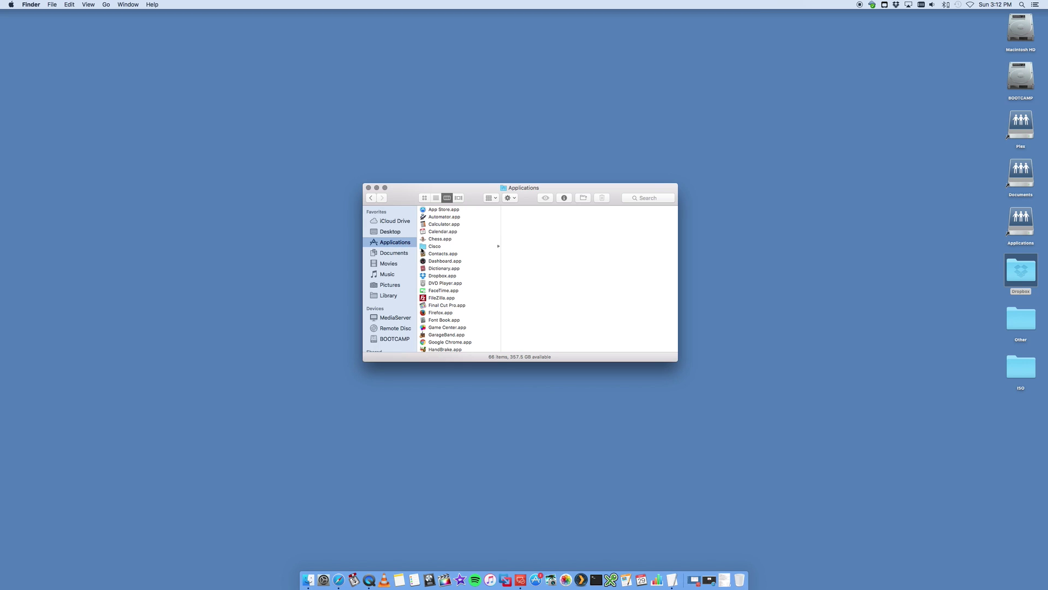
- Launch VMware Fusion and choose New… from the + Add menu to start a new virtual machine
click(391, 231)
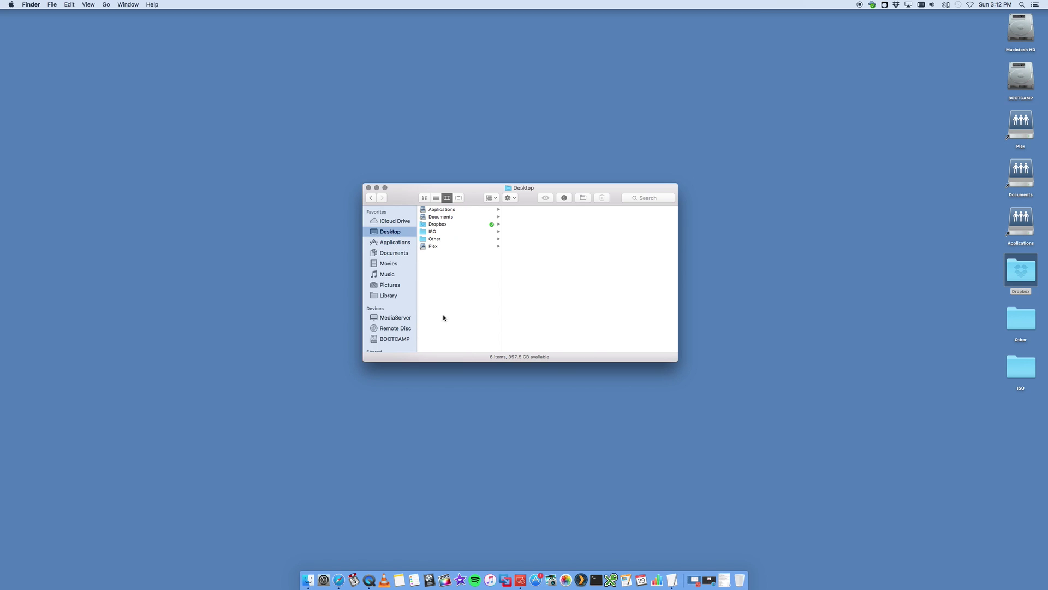
click(508, 579)
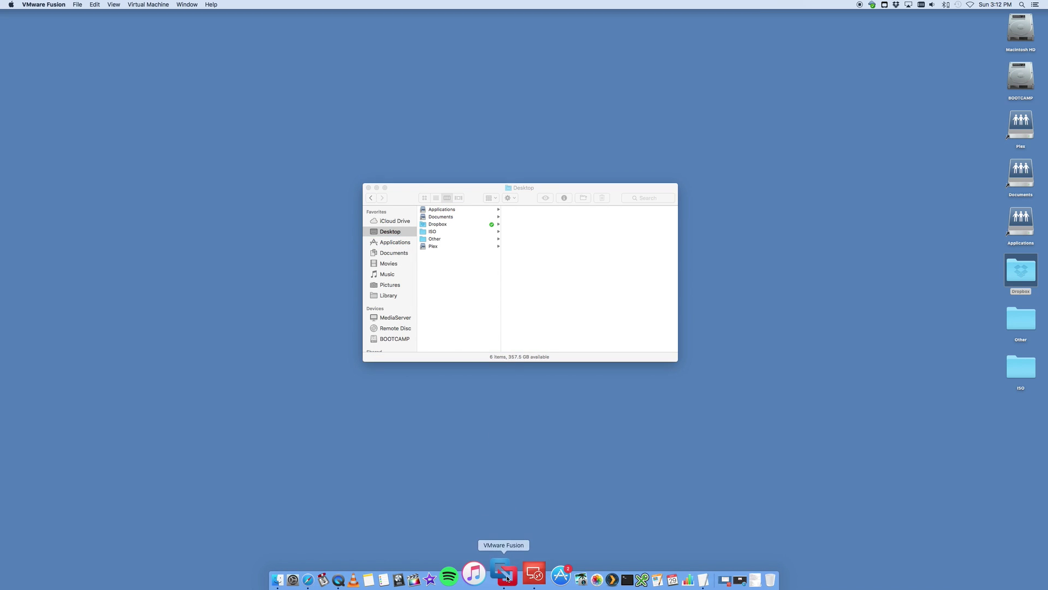
drag(265, 292, 418, 290)
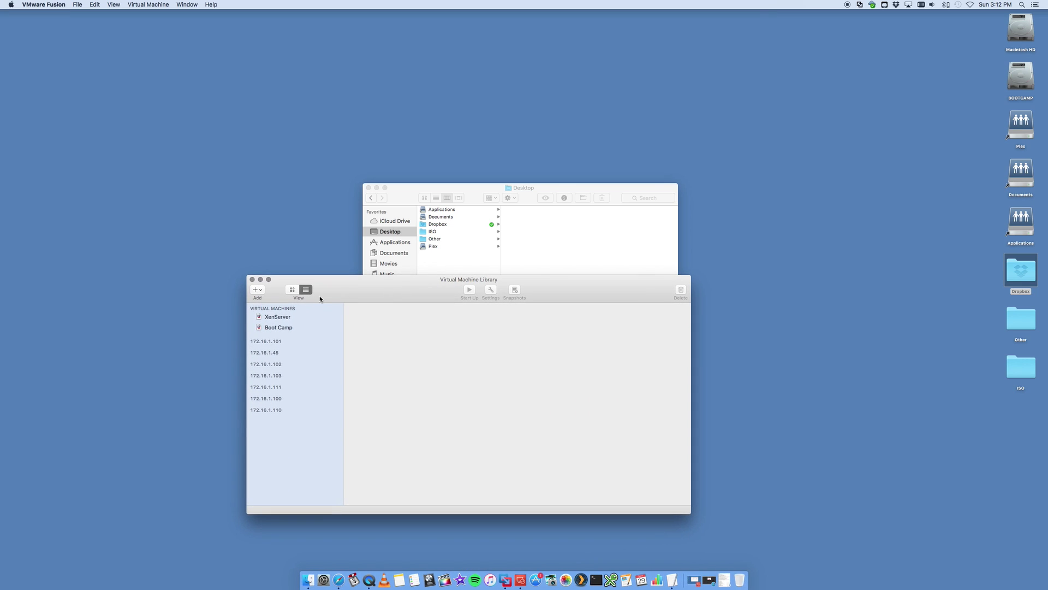
click(253, 289)
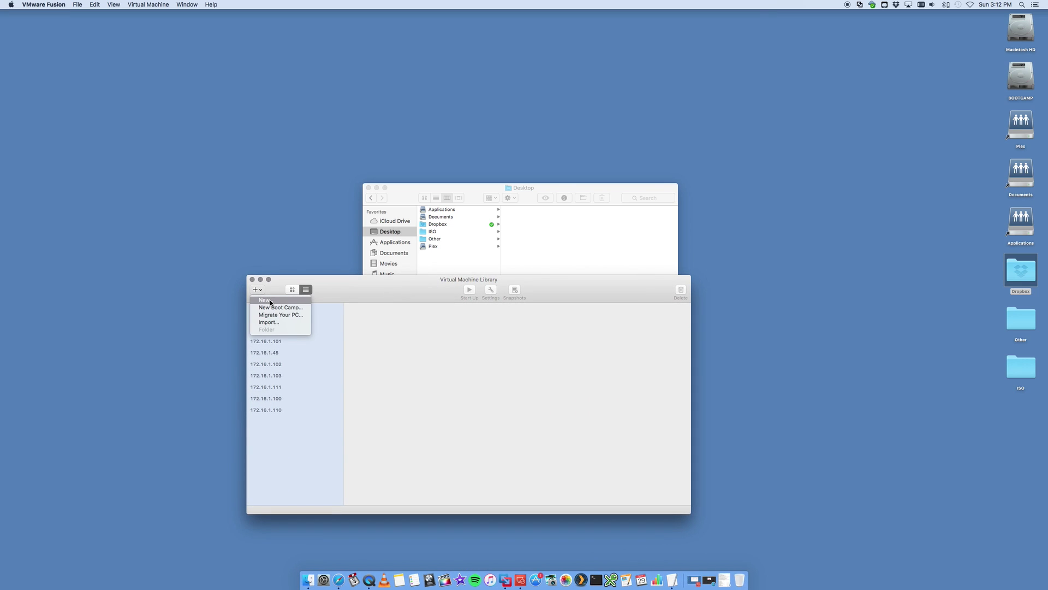
click(270, 301)
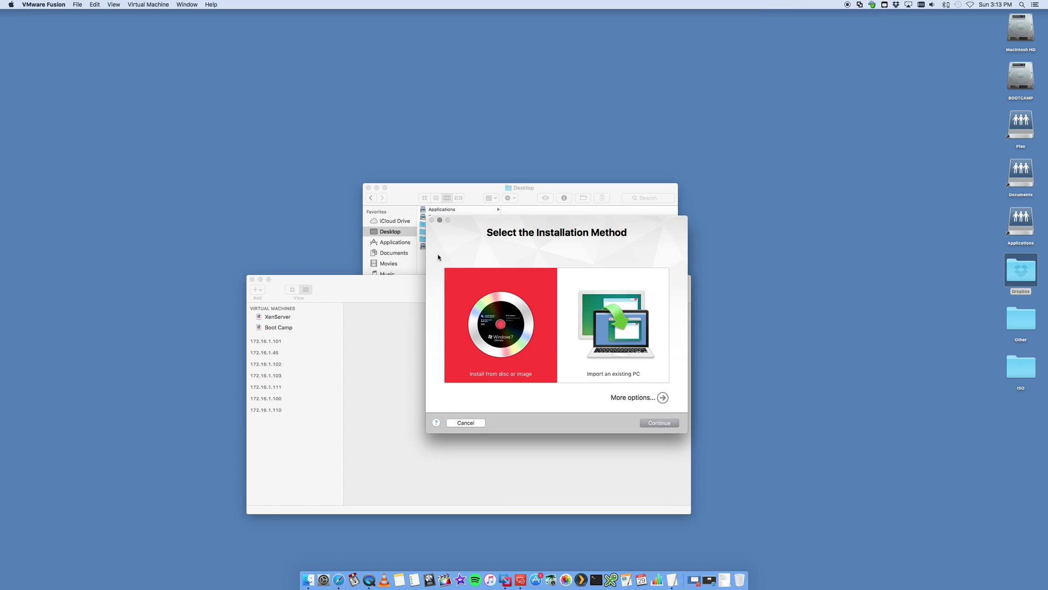
click(404, 188)
- Open the ISO folder, widen the name column and select en_windows_10_enterprise_x64_dvd_6851151.iso
click(436, 231)
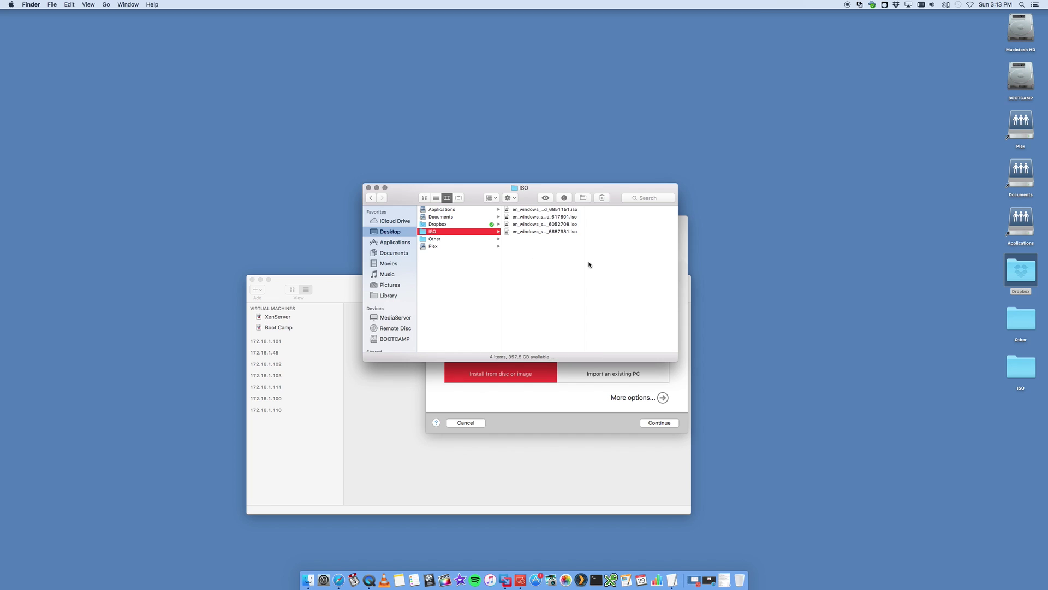
drag(585, 265, 673, 264)
click(551, 211)
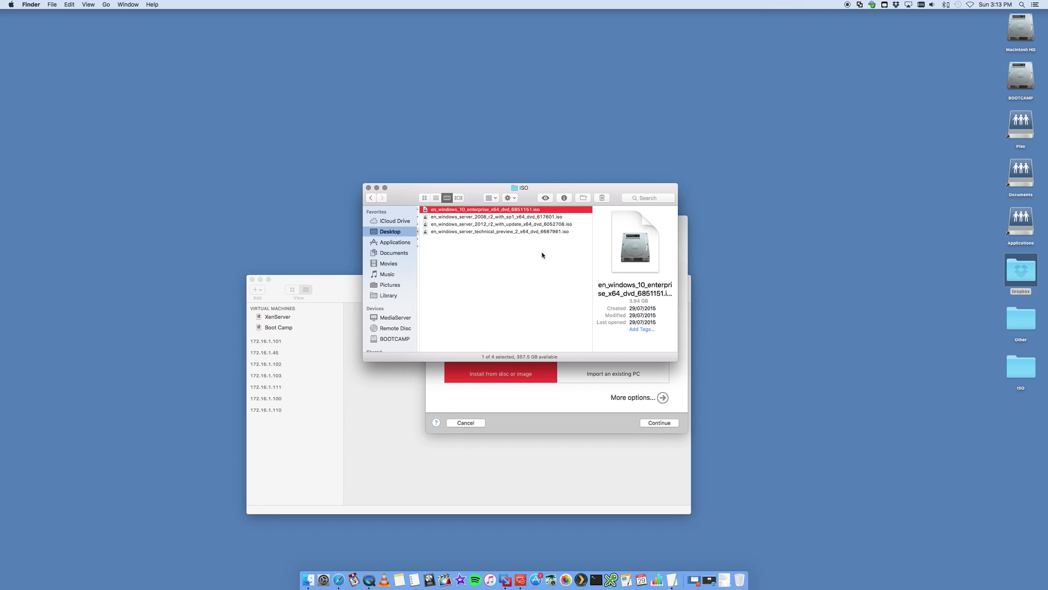
- Use another disc image: pick en_windows_10_enterprise_x64_dvd_6851151.iso from Desktop > ISO
click(539, 403)
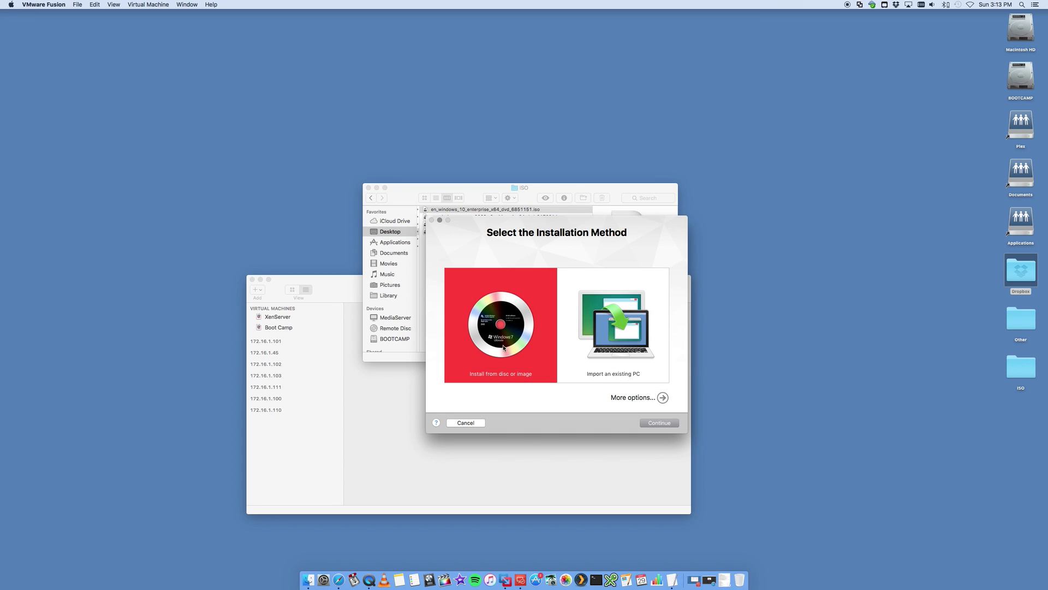
click(664, 425)
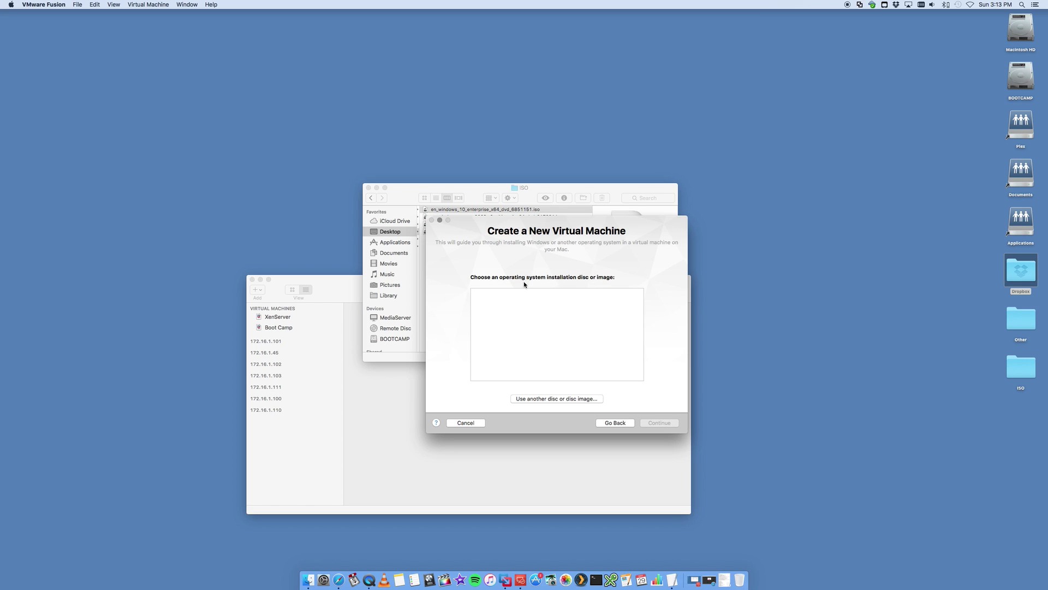
click(574, 400)
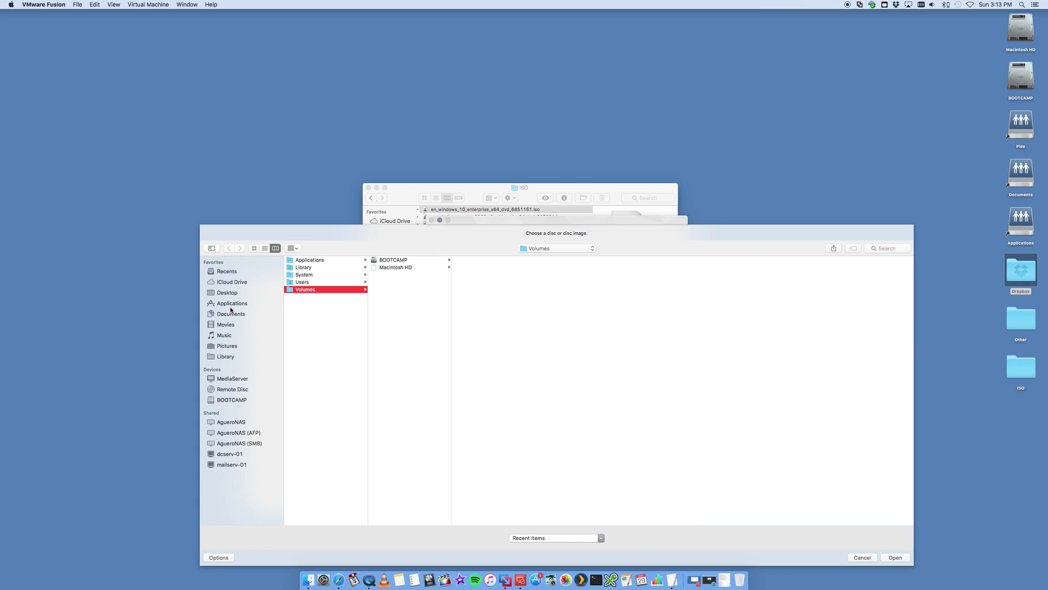
click(225, 293)
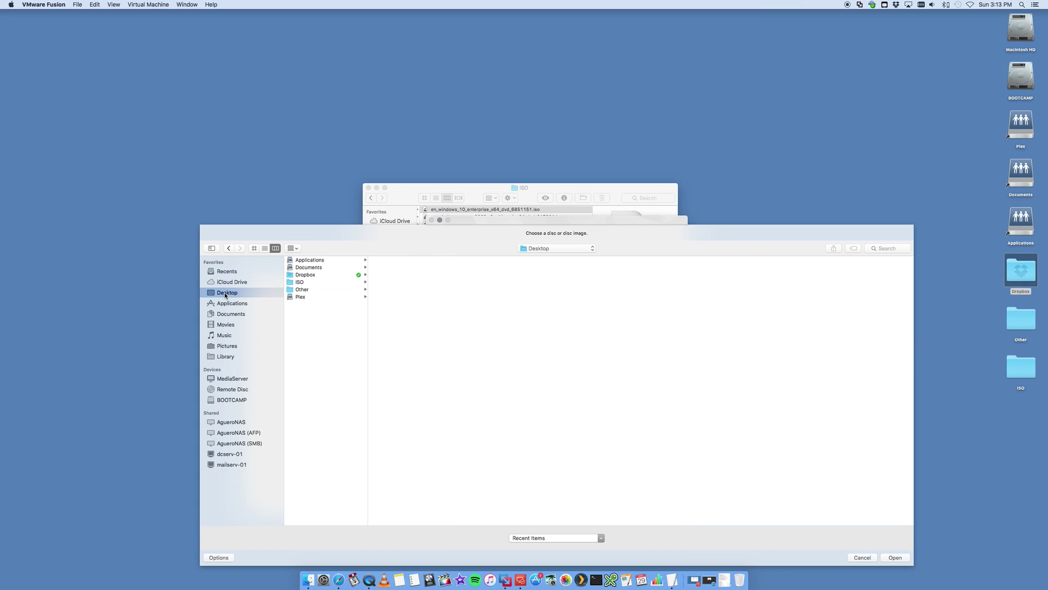
click(303, 281)
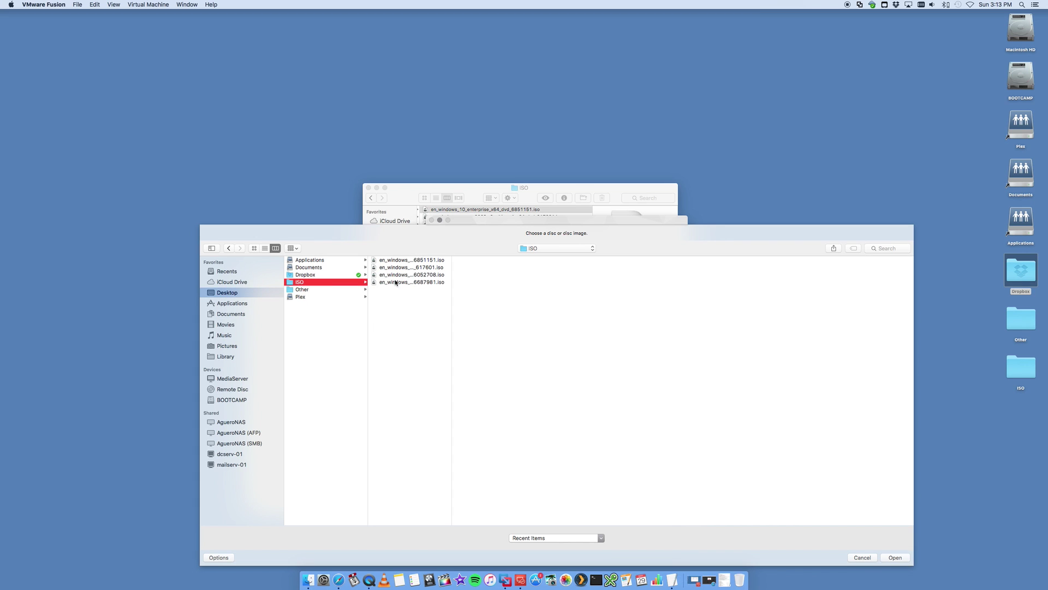
double_click(452, 297)
click(415, 260)
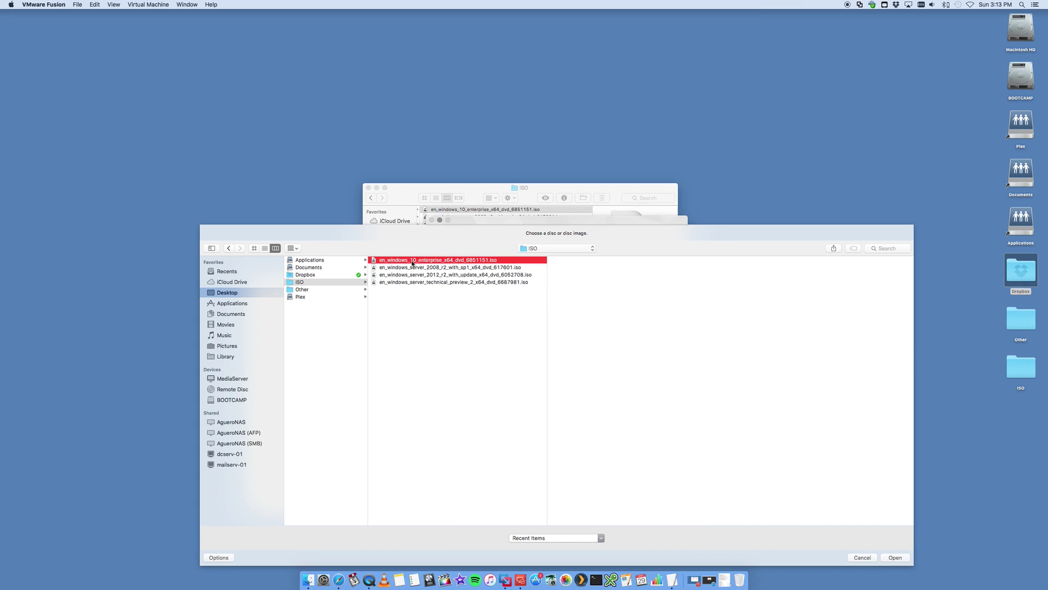
click(893, 557)
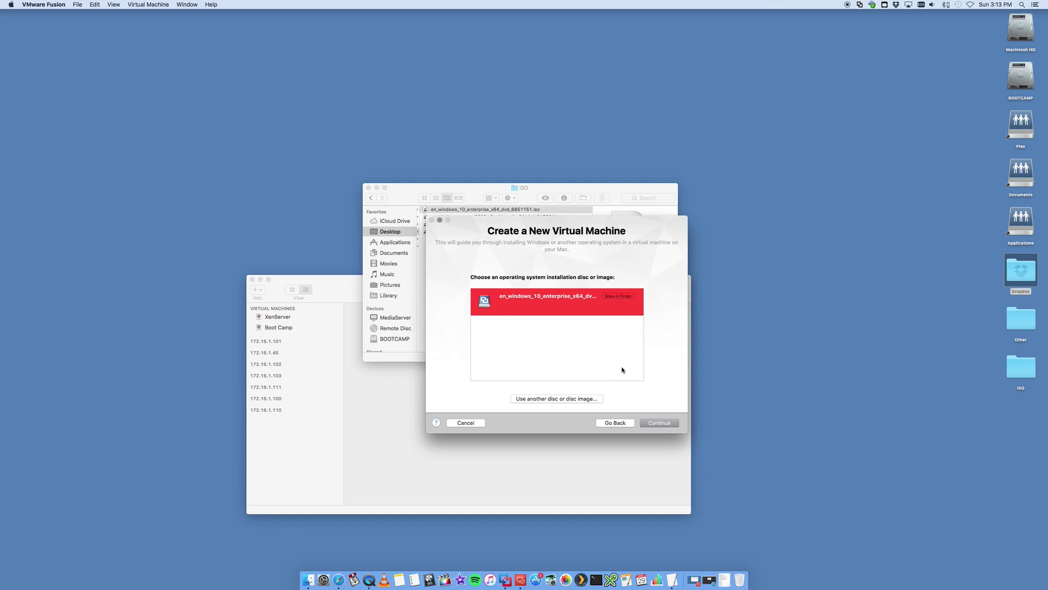
- Choose Microsoft Windows with version Windows 8 and continue to the Finish summary
click(661, 424)
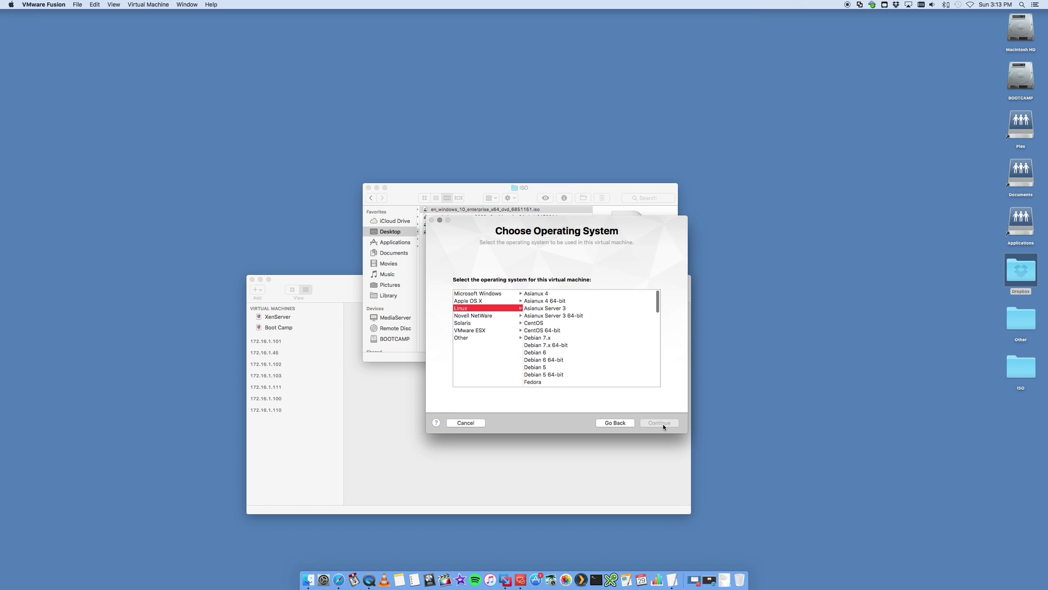
click(484, 295)
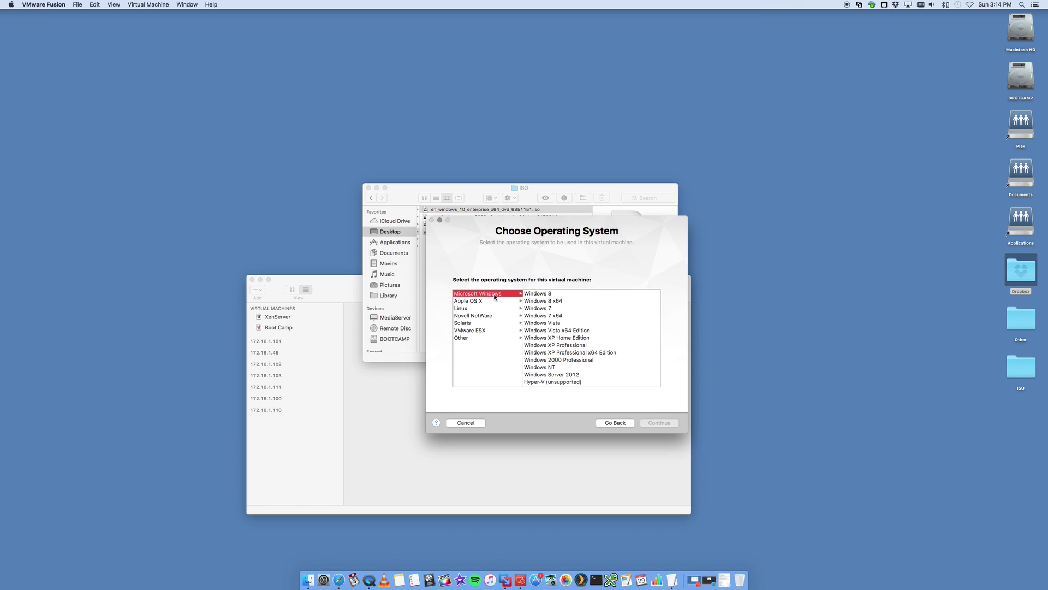
scroll(576, 351, up, 2)
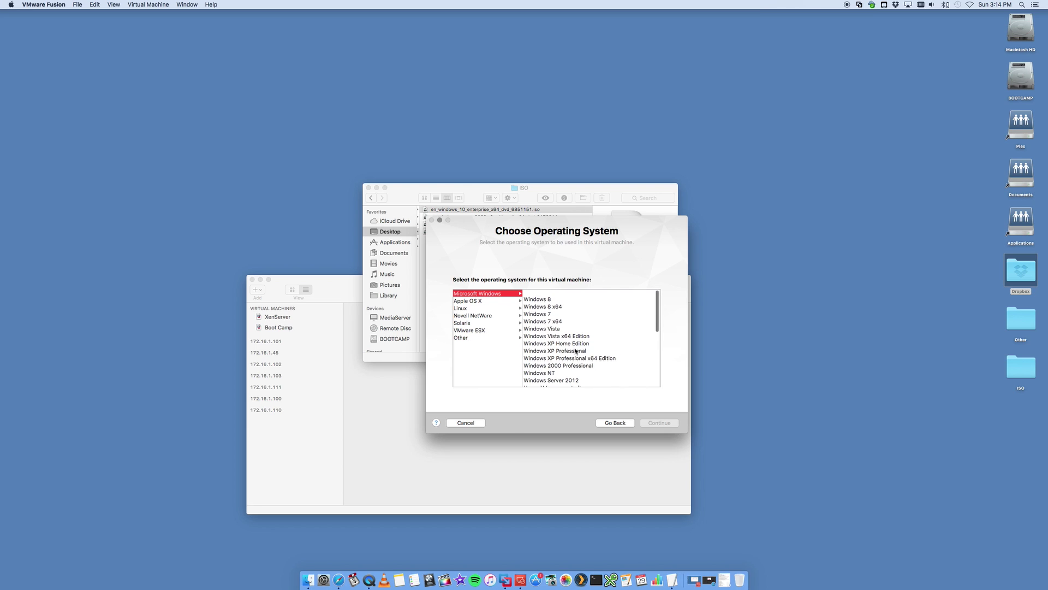
scroll(576, 351, down, 5)
scroll(576, 351, up, 5)
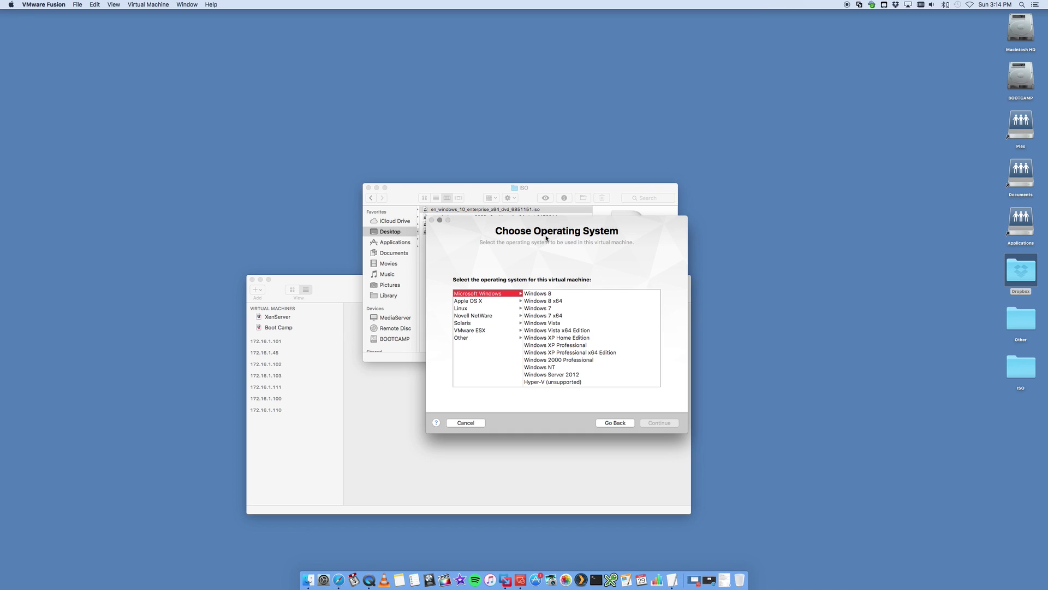
click(550, 296)
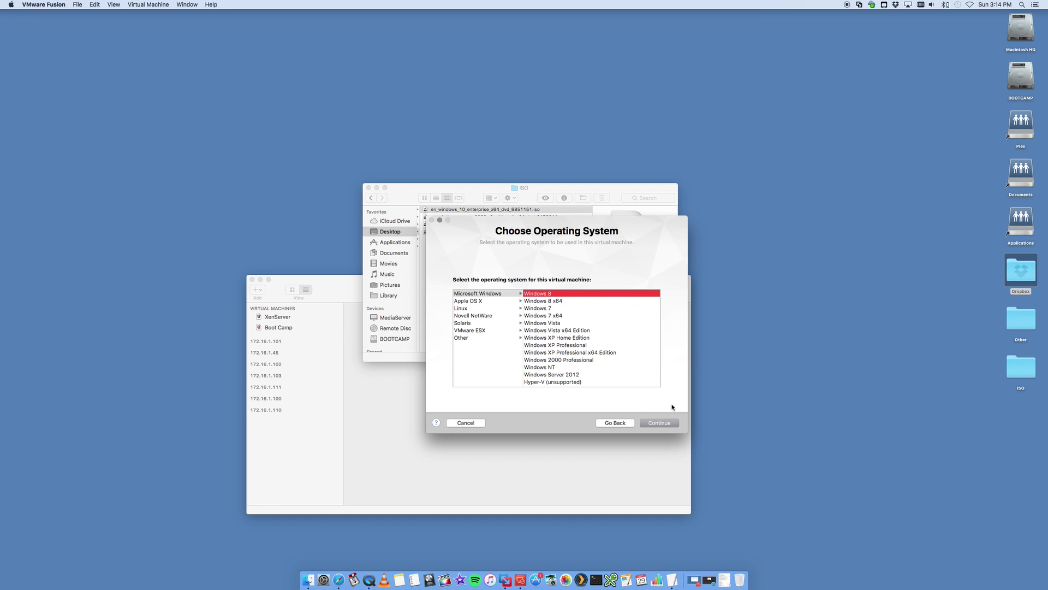
click(666, 424)
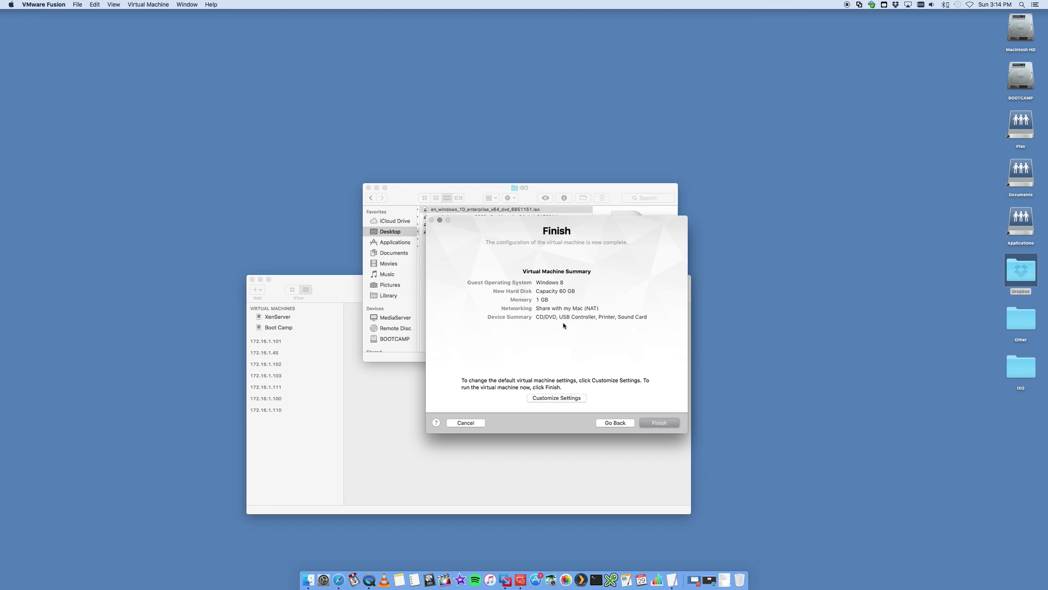
- Choose Customize Settings and save the virtual machine as 'Windows 10.vmwarevm'
click(554, 398)
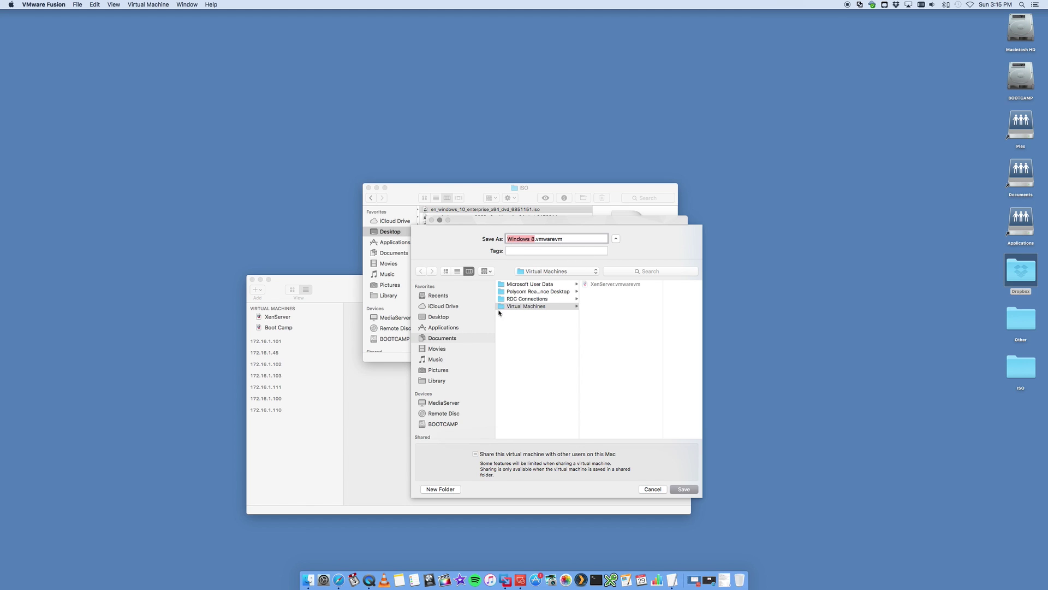
click(534, 239)
key(BackSpace)
text(10)
click(684, 489)
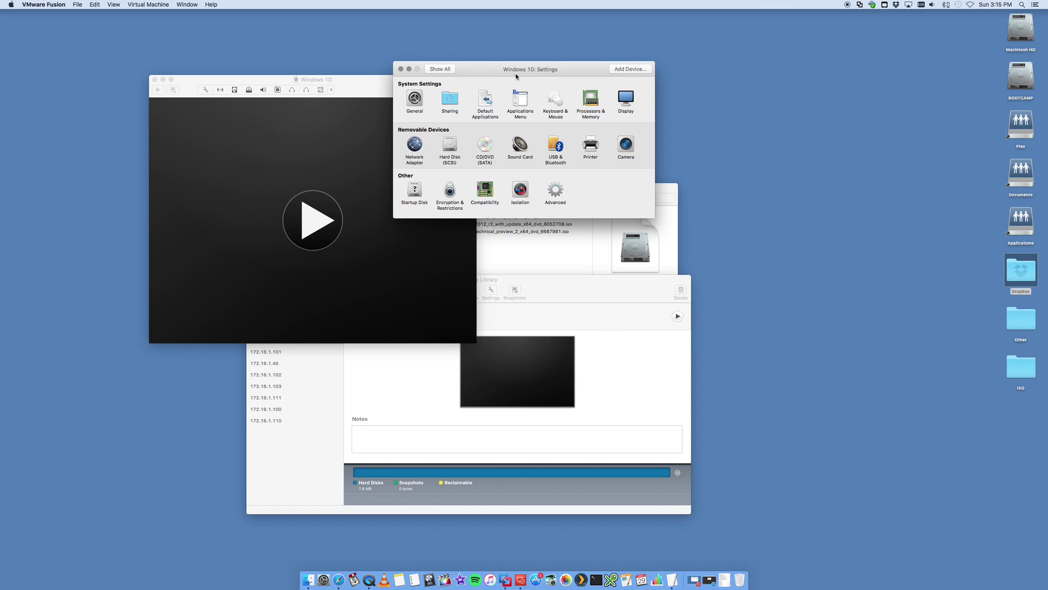
- In Processors & Memory, keep 1 processor core and set memory to 2048 MB
drag(516, 75, 529, 149)
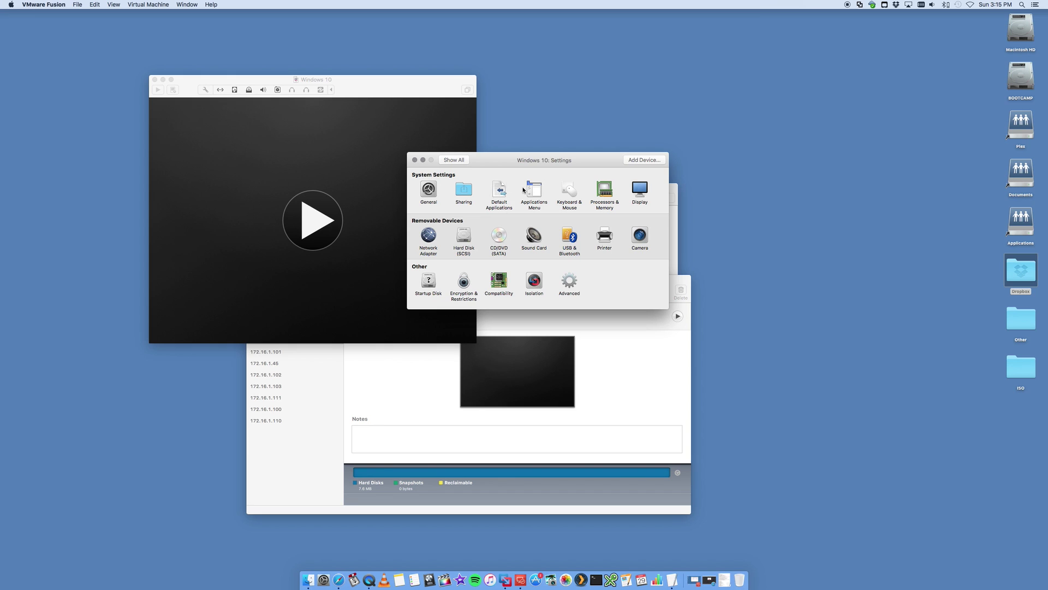
click(605, 190)
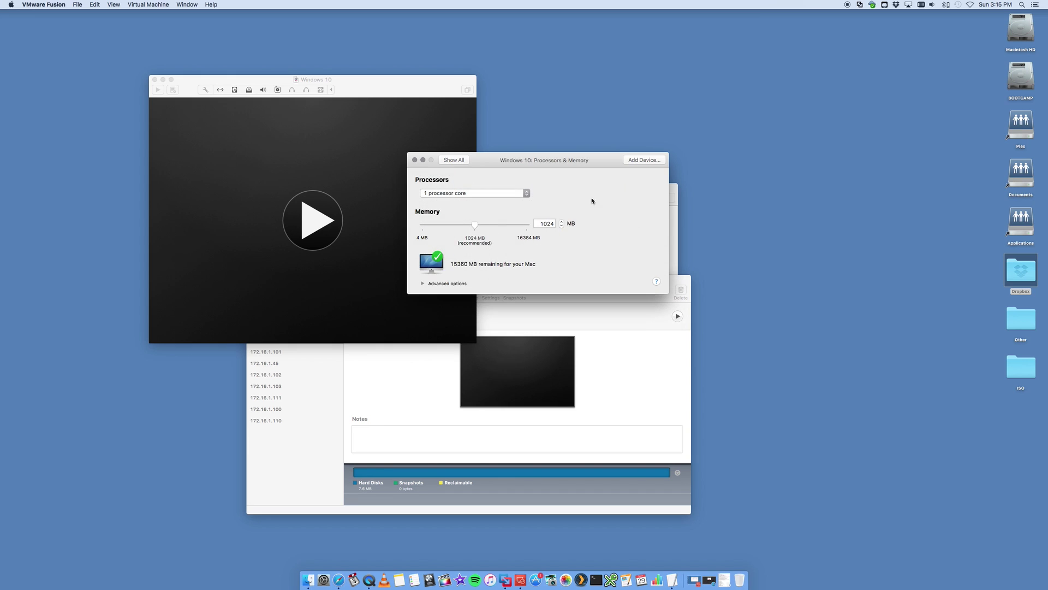
click(461, 195)
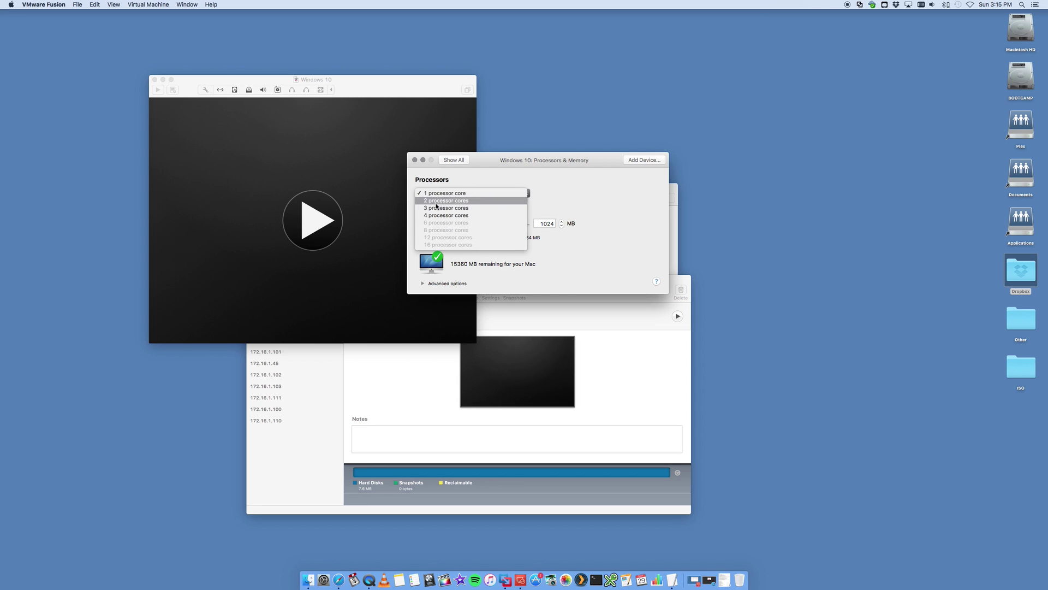
click(482, 183)
drag(475, 225, 495, 225)
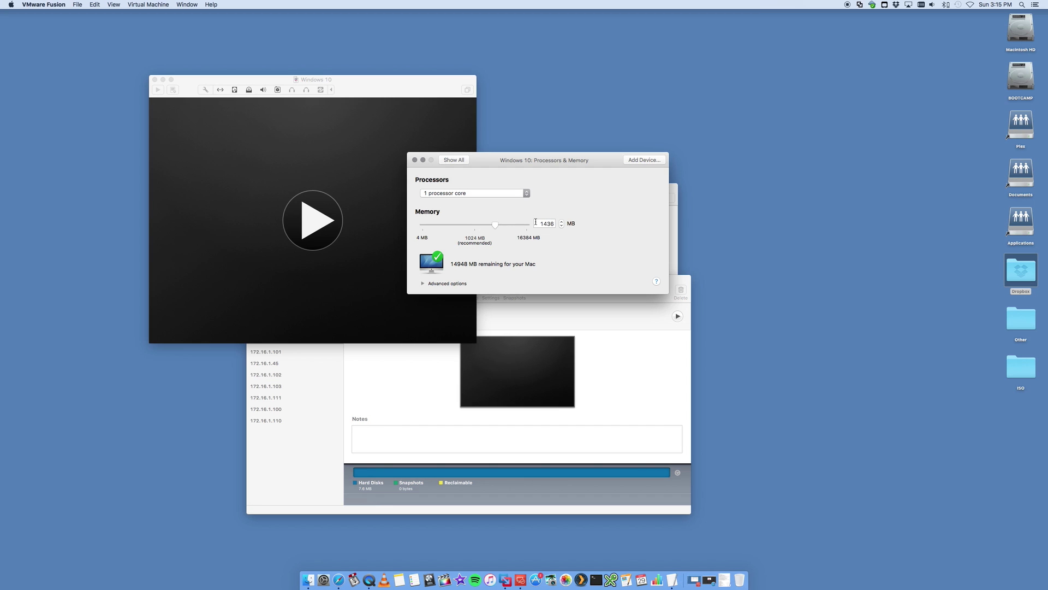
double_click(537, 223)
text(2048)
- Close the settings window and power on the Windows 10 VM to boot the installer
click(414, 160)
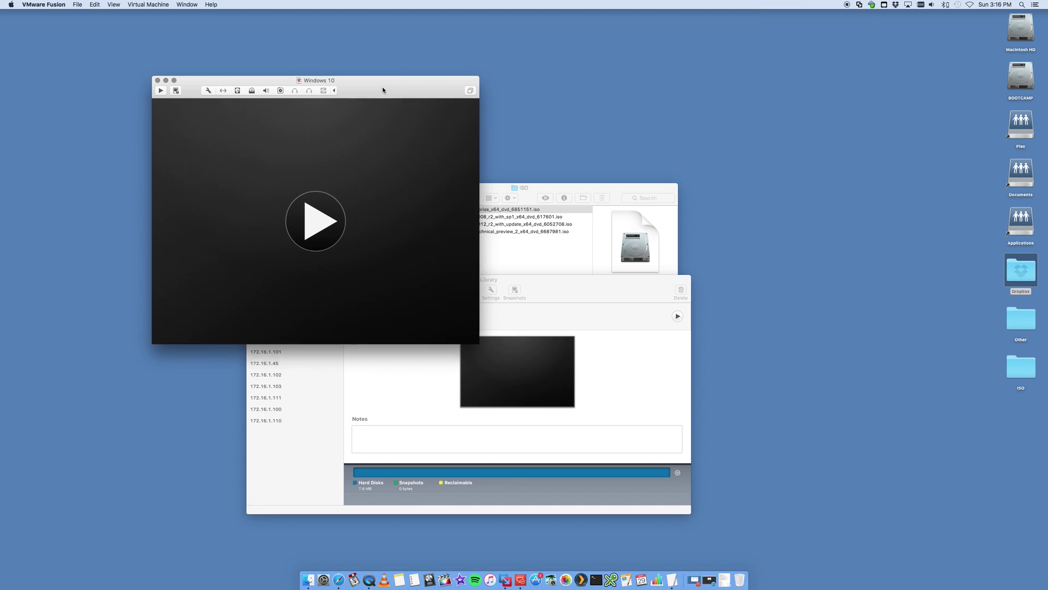
click(465, 233)
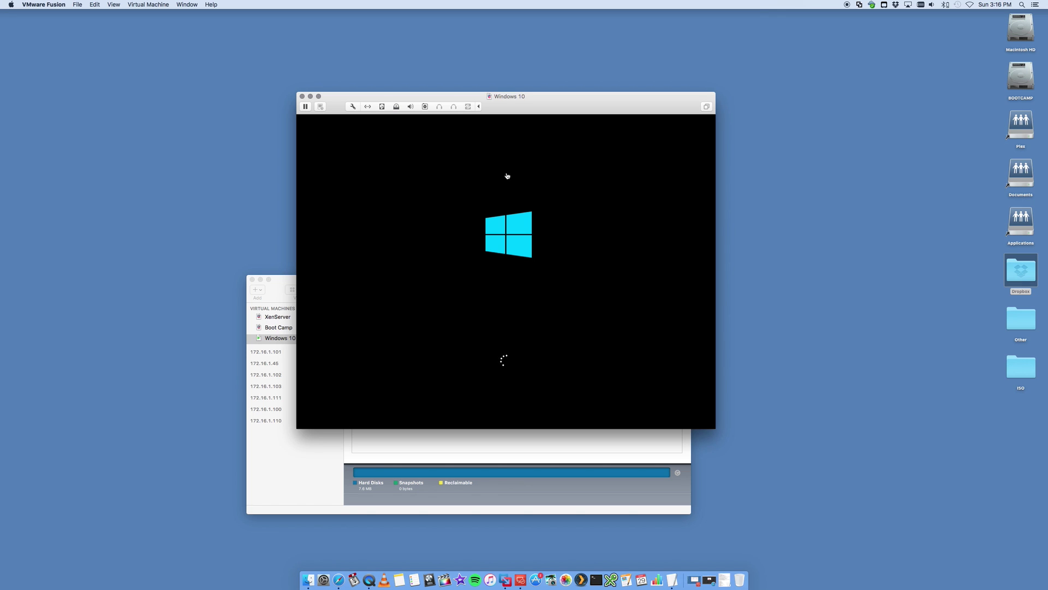
- Keep default language, click Install now, accept the license terms and pick Custom install
click(615, 342)
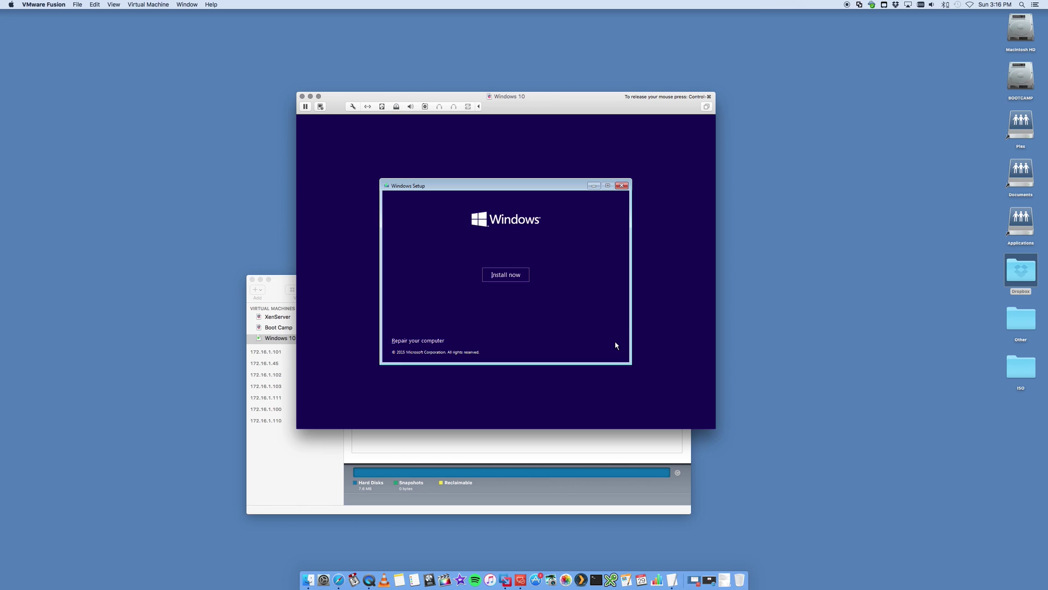
click(497, 274)
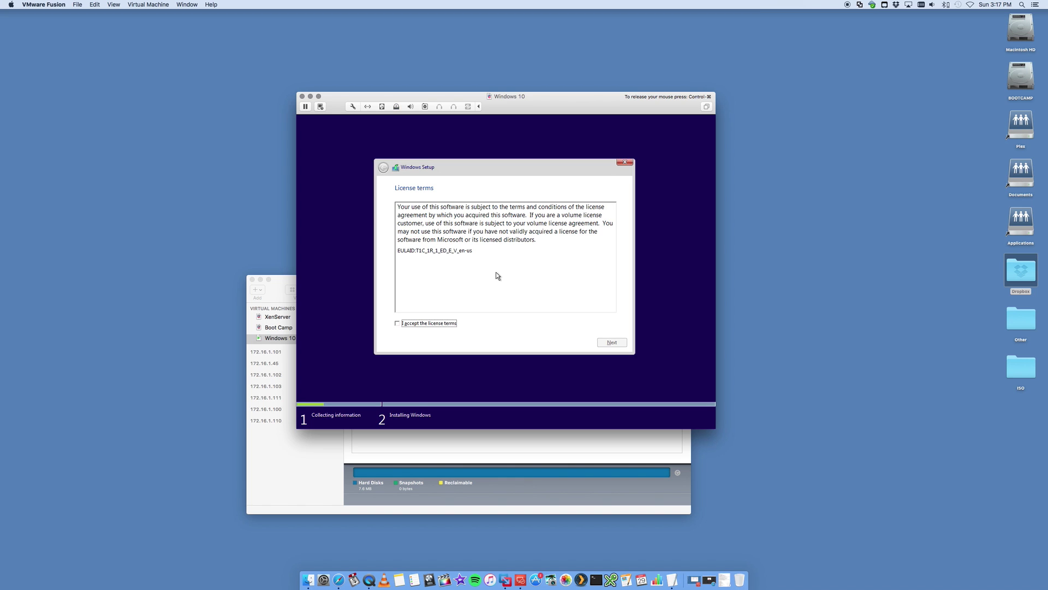
click(437, 323)
click(610, 342)
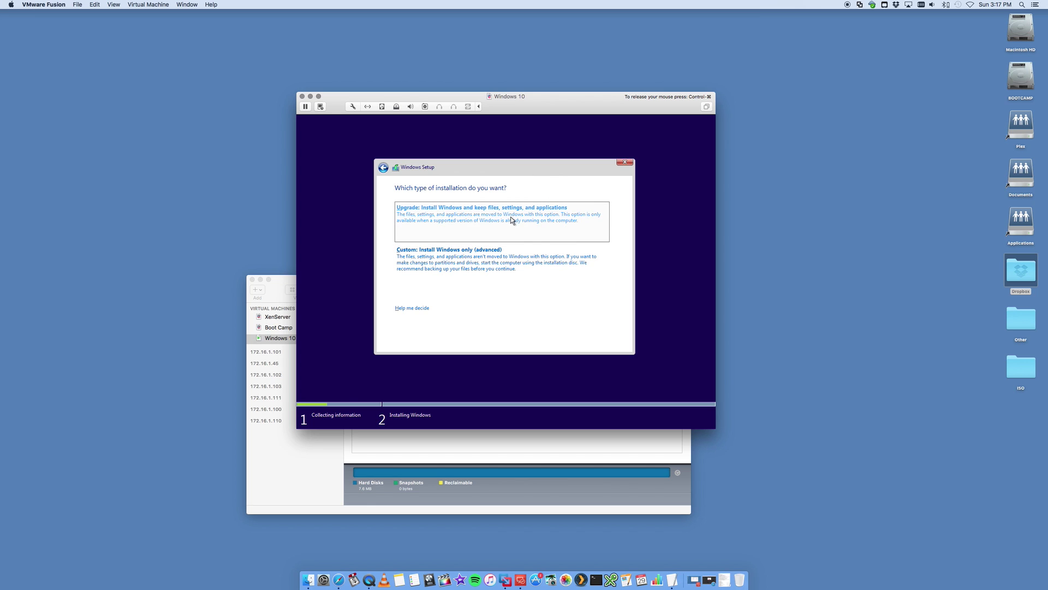
click(470, 261)
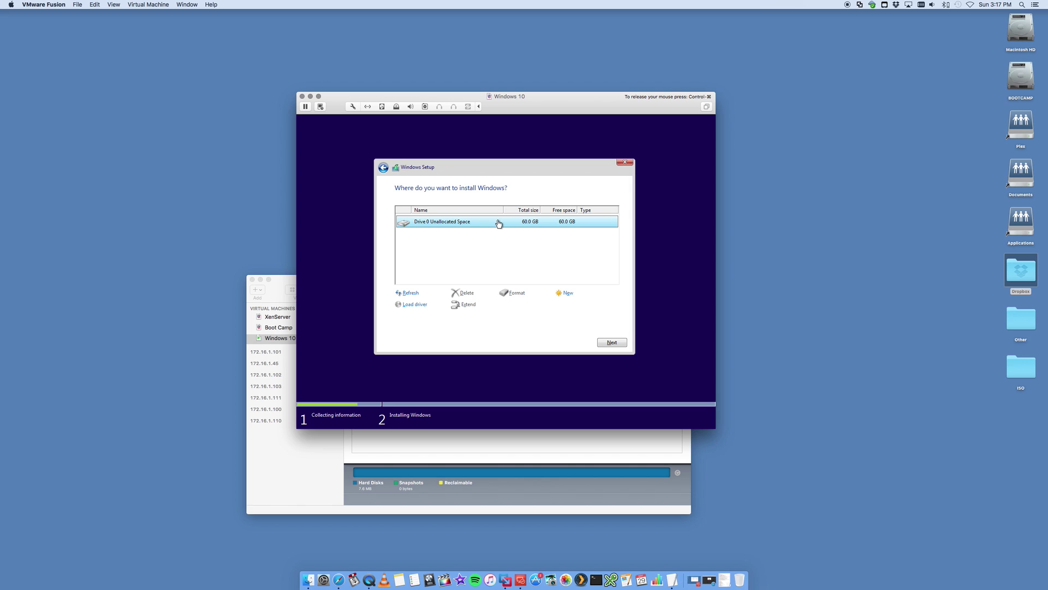
key(ctrl+super)
click(148, 4)
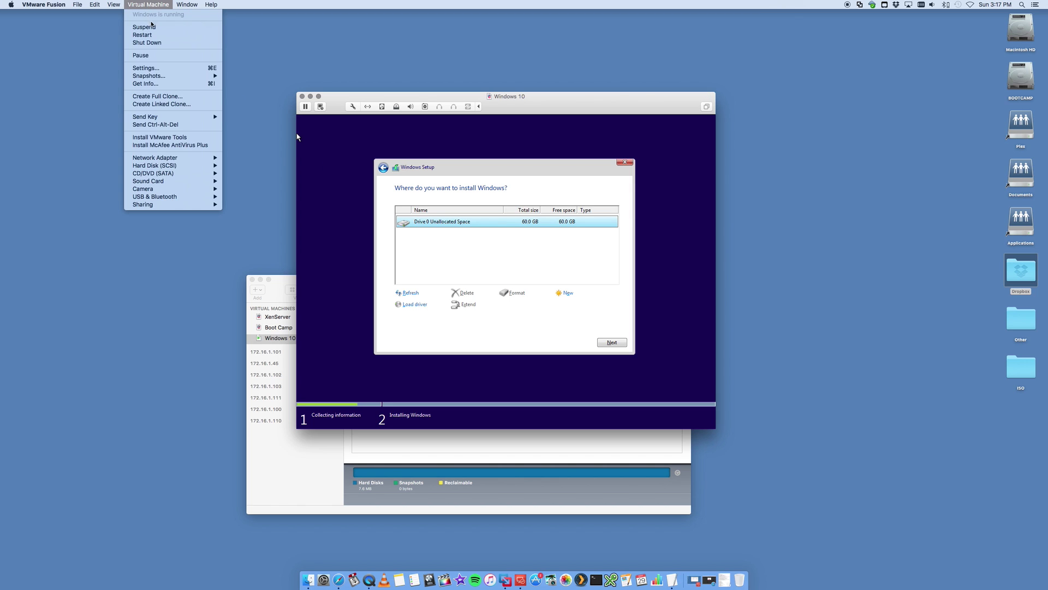
click(146, 67)
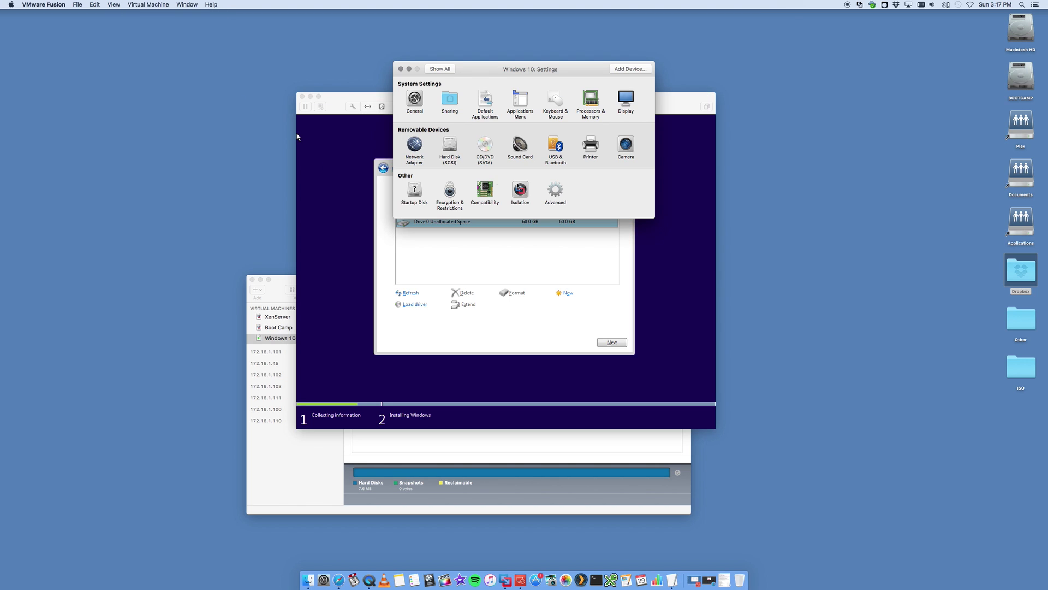
drag(477, 75, 481, 88)
click(457, 157)
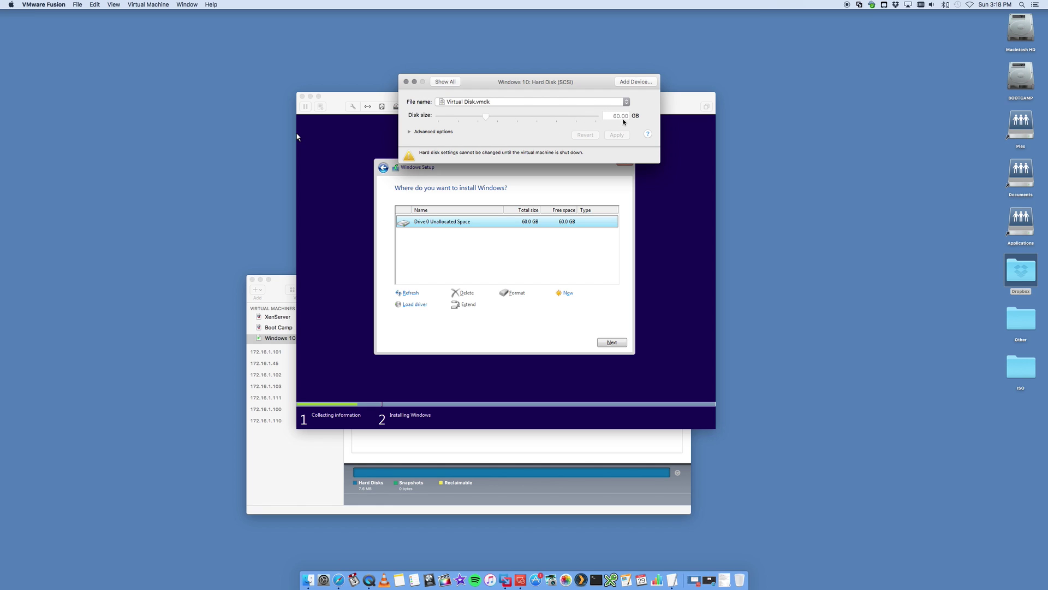
click(406, 83)
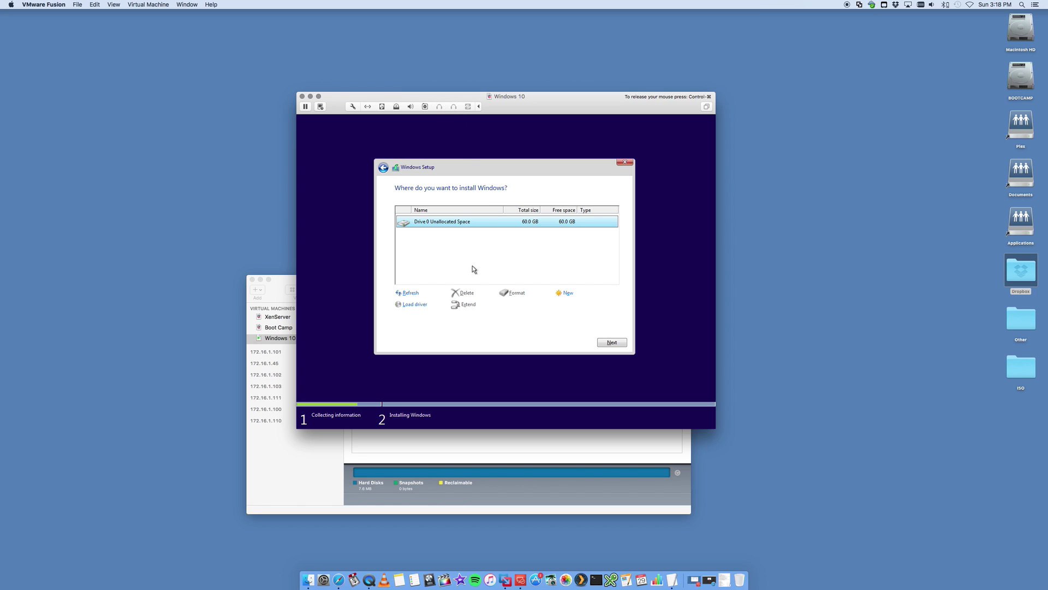
- Install Windows on the 60 GB unallocated drive and accept Express settings
click(607, 341)
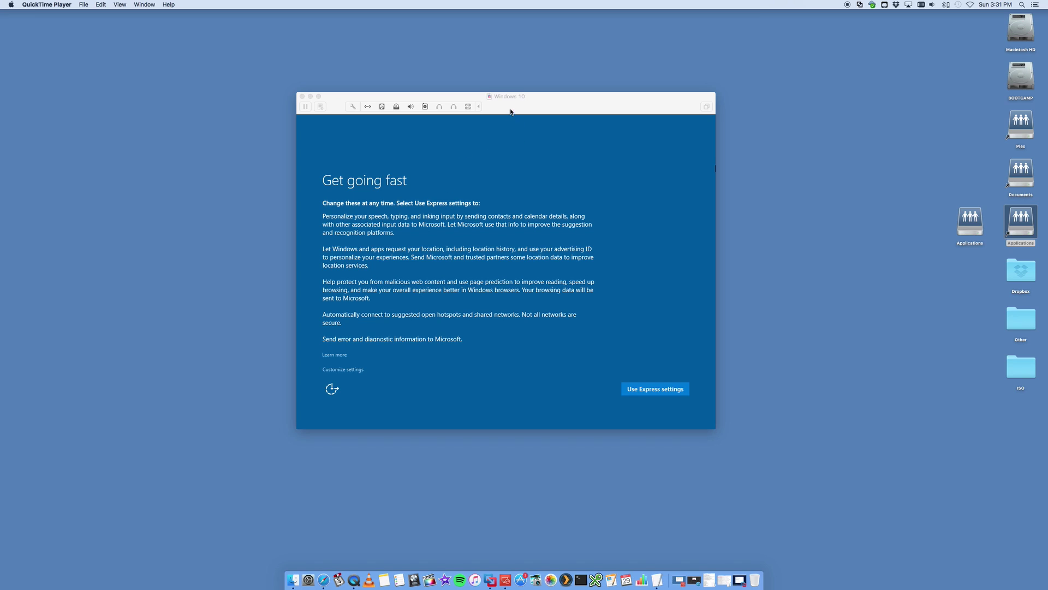
click(385, 217)
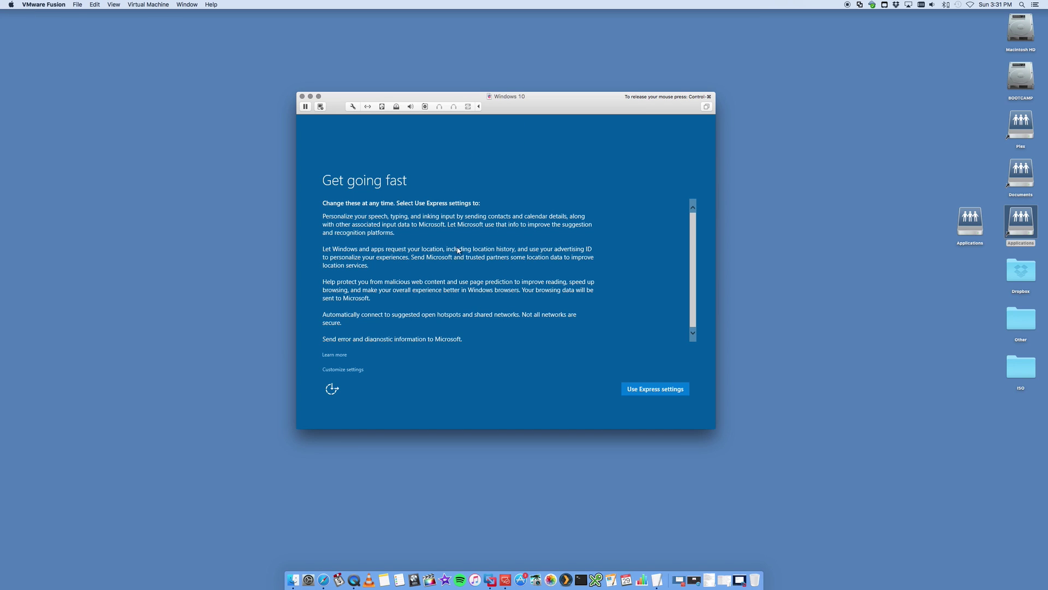
click(650, 388)
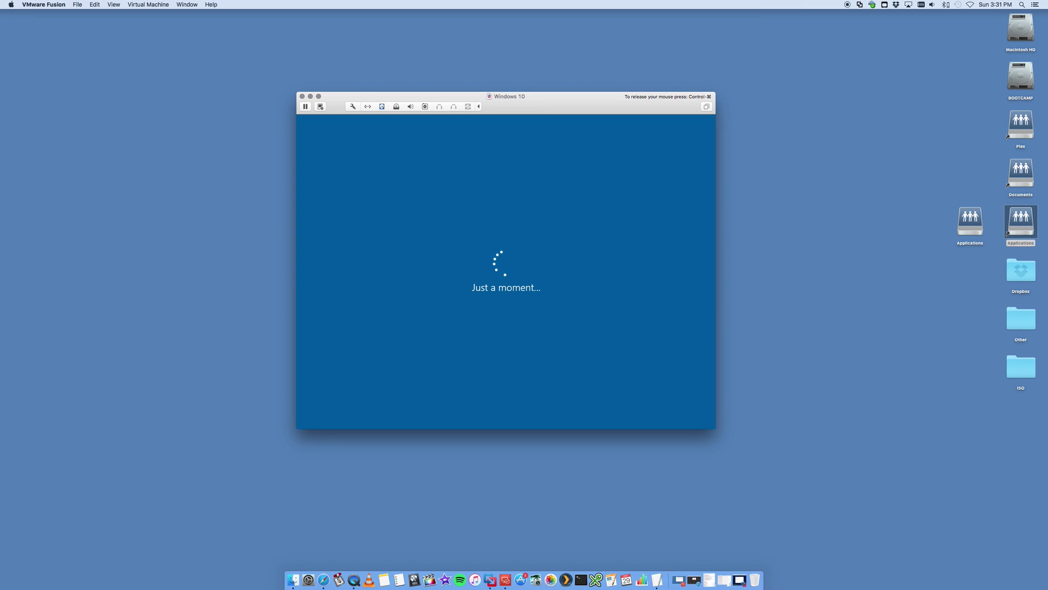
- Create the local account with a user name, the password entered twice, and a password hint
text(test)
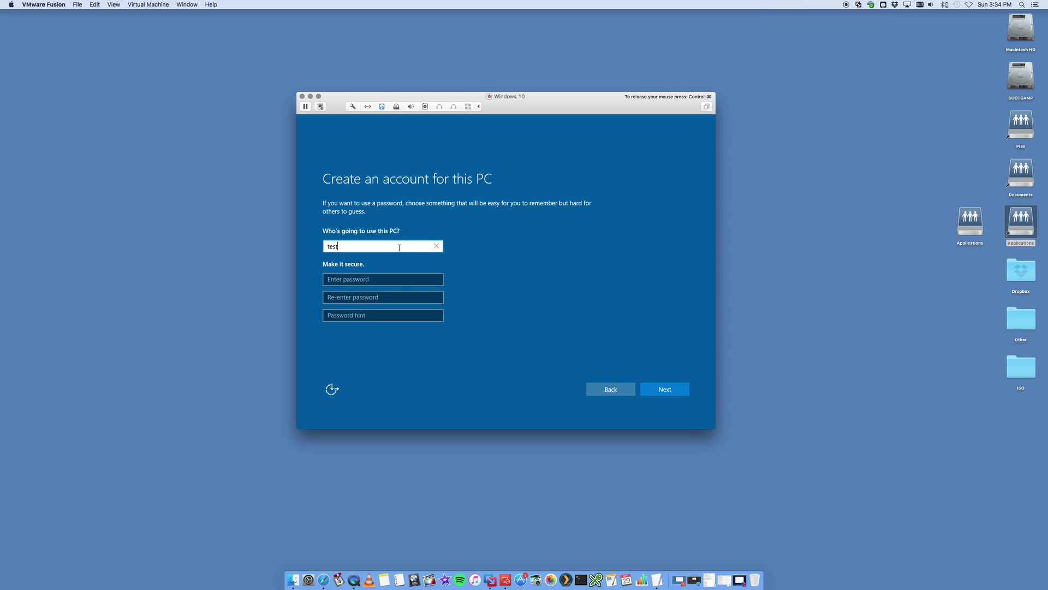
text(user)
key(Tab)
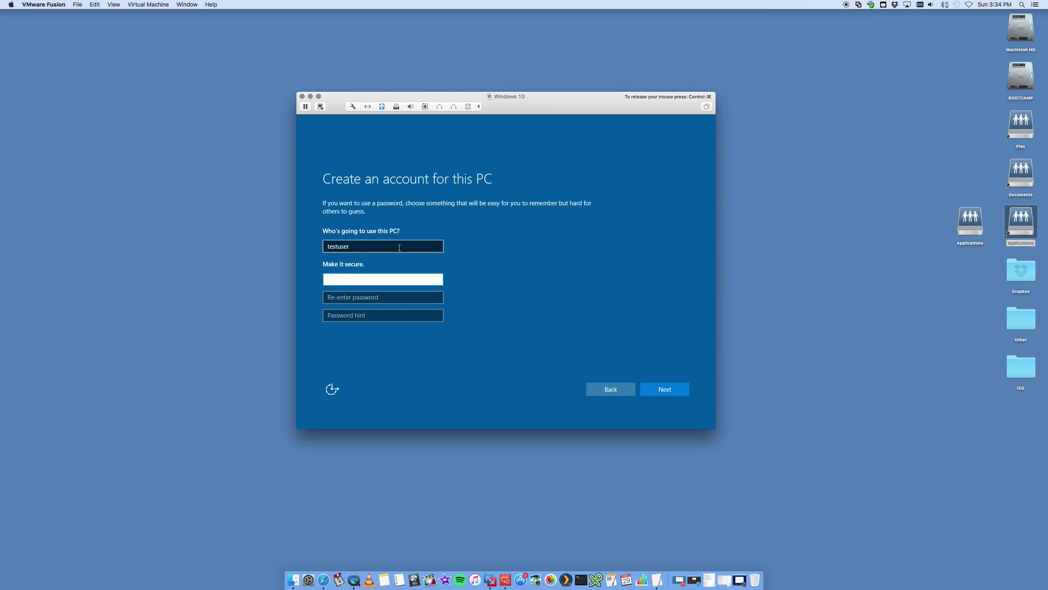
text(password)
key(Tab)
text(p)
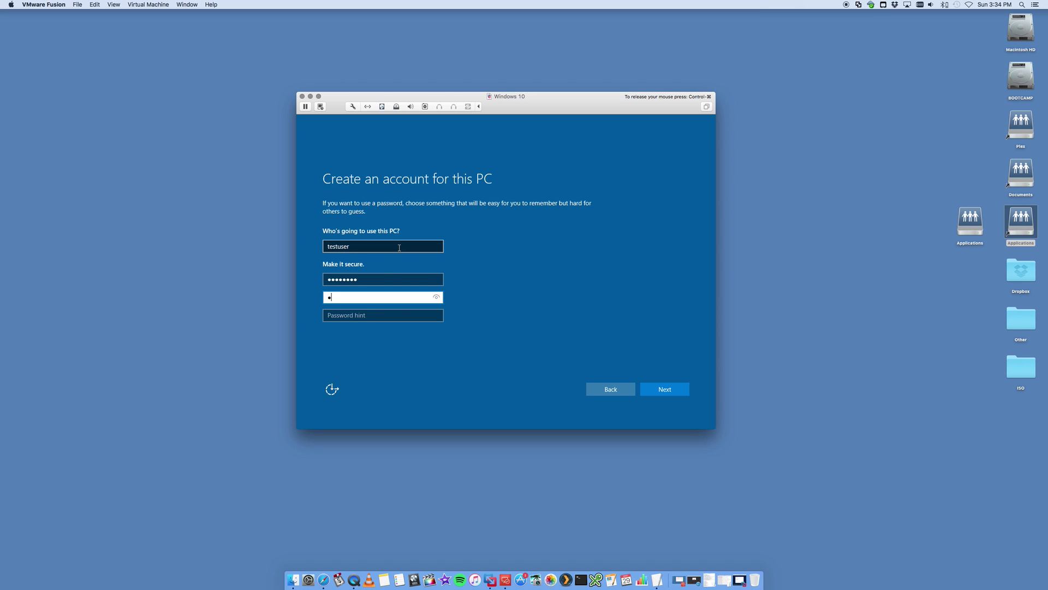
text(assword)
key(Tab)
text(my password)
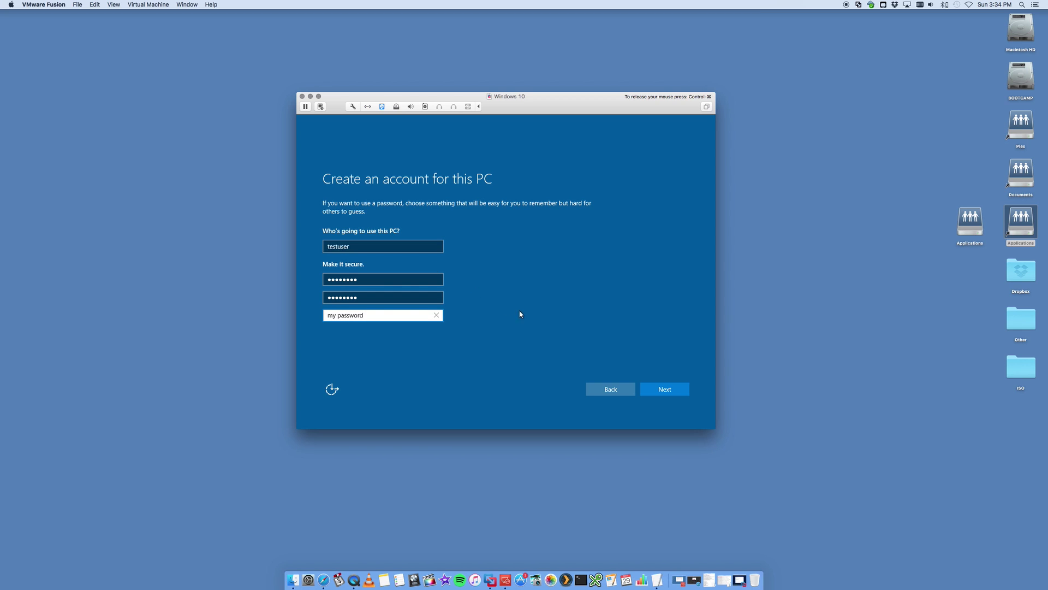
click(667, 395)
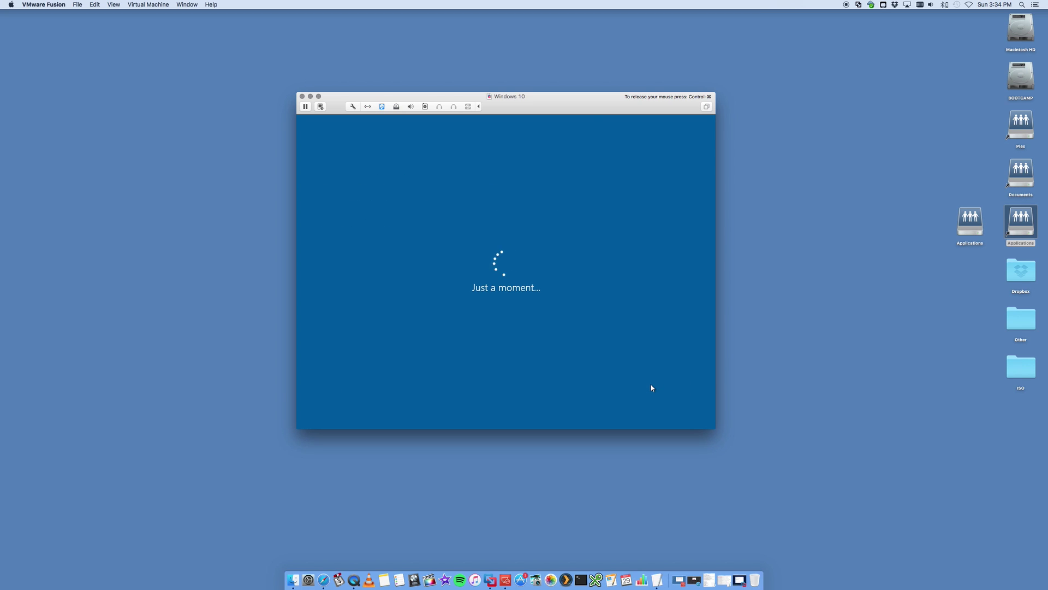
- Answer Yes to the Networks discoverability prompt so Windows finishes setup at its desktop
key(ctrl+super)
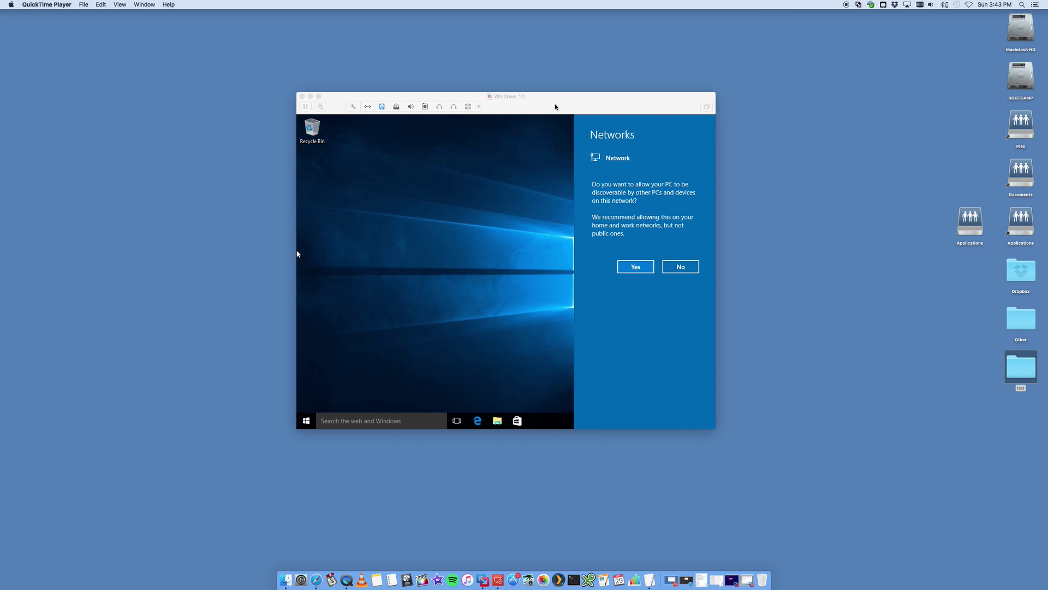
click(577, 106)
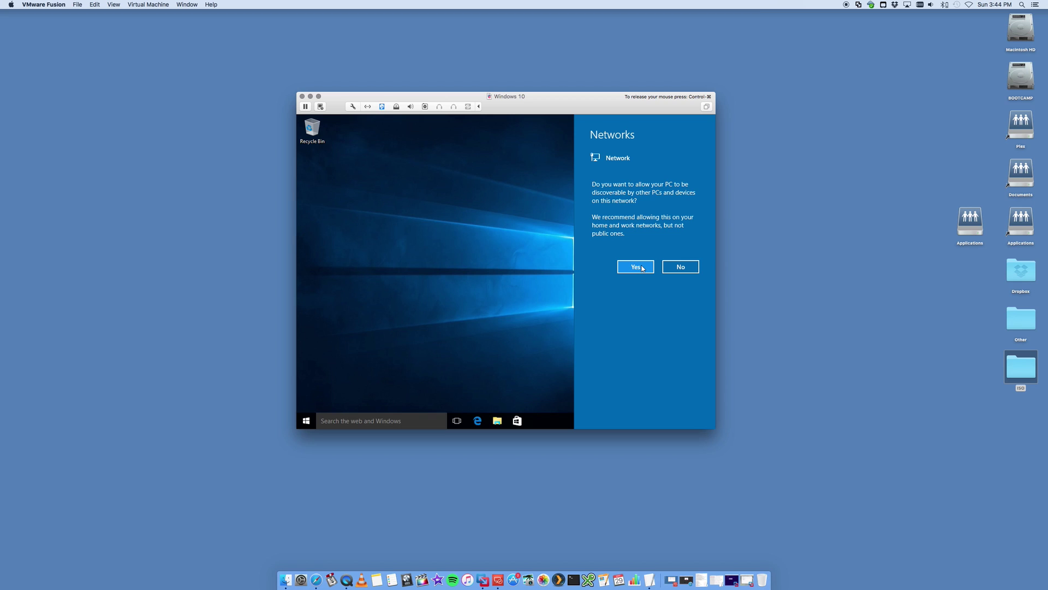
click(642, 267)
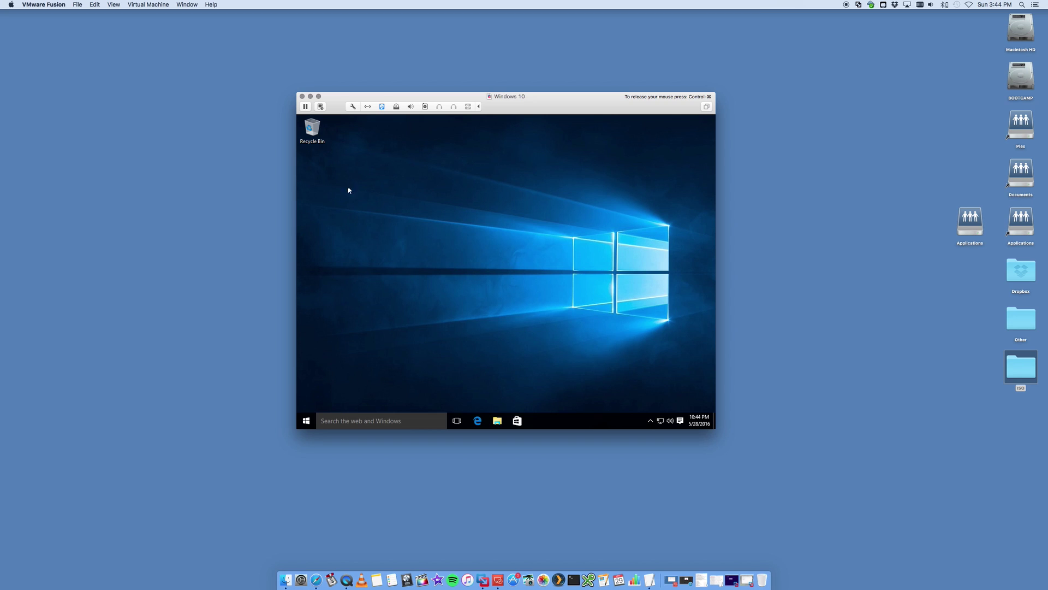
- Mount the VMware Tools disc via Virtual Machine > Install VMware Tools and open its AutoPlay choices
click(117, 5)
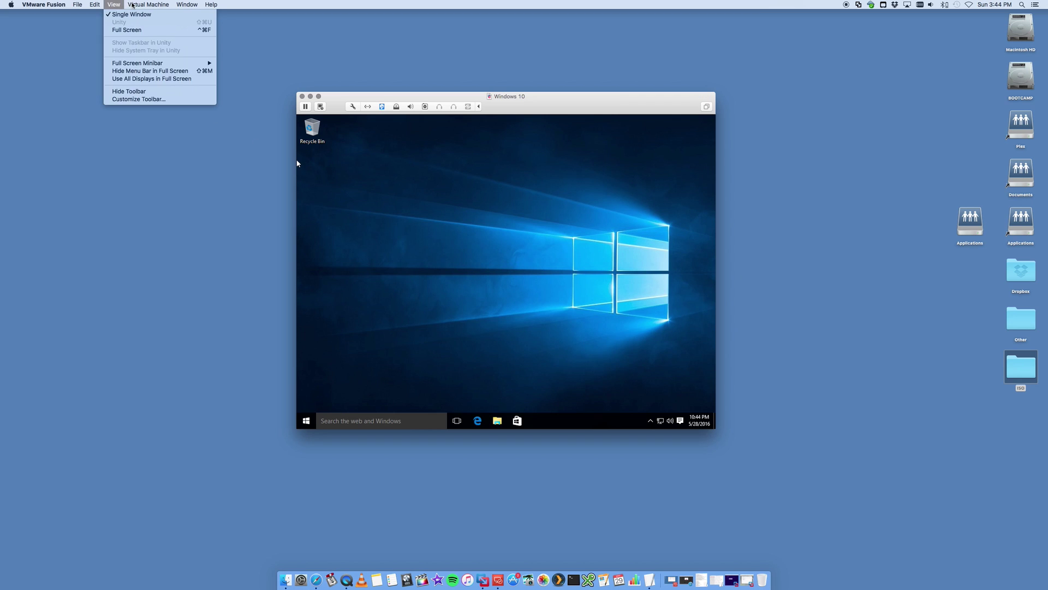
mouse_move(138, 6)
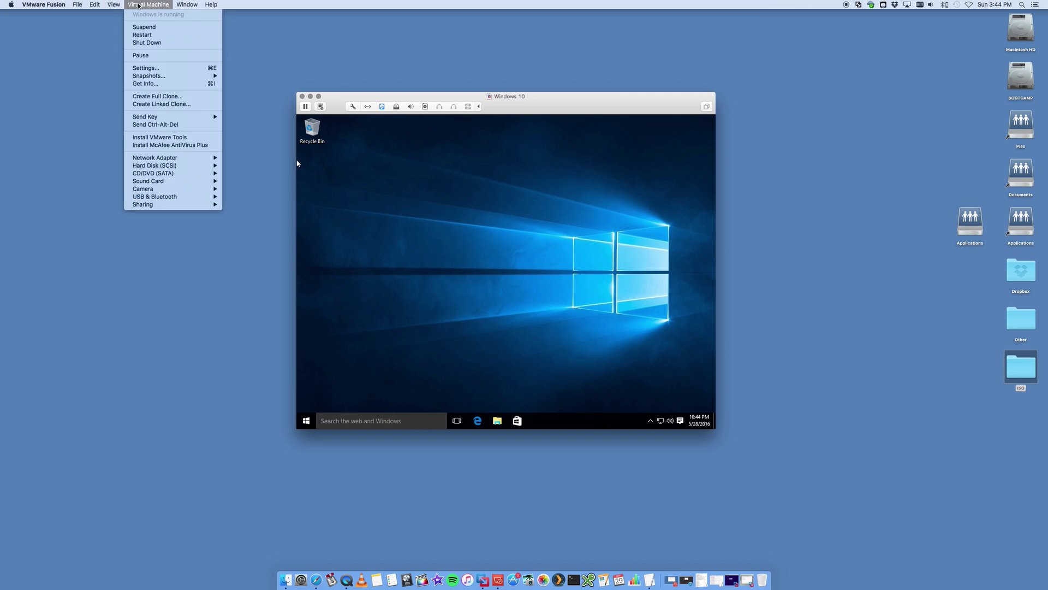
click(181, 138)
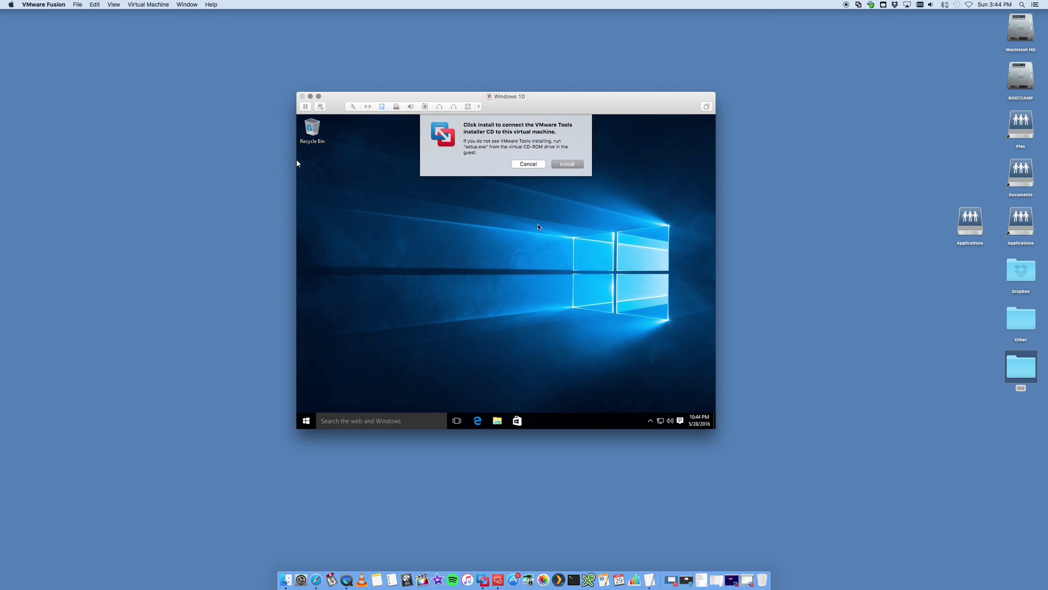
click(566, 165)
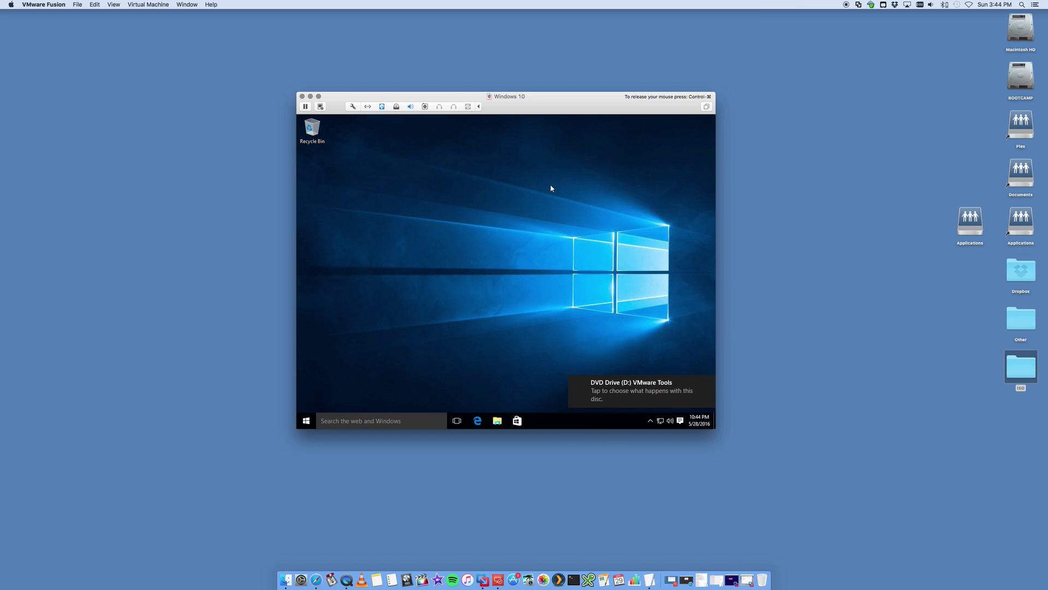
click(627, 391)
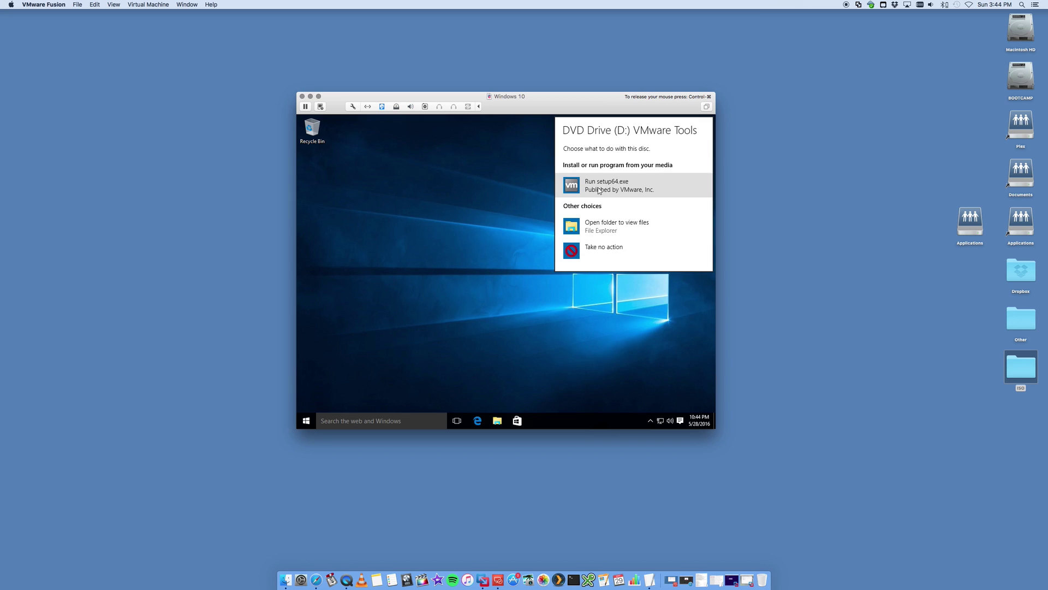
- Run setup64.exe, approve the UAC prompt, and install VMware Tools with the Typical setup type
click(614, 191)
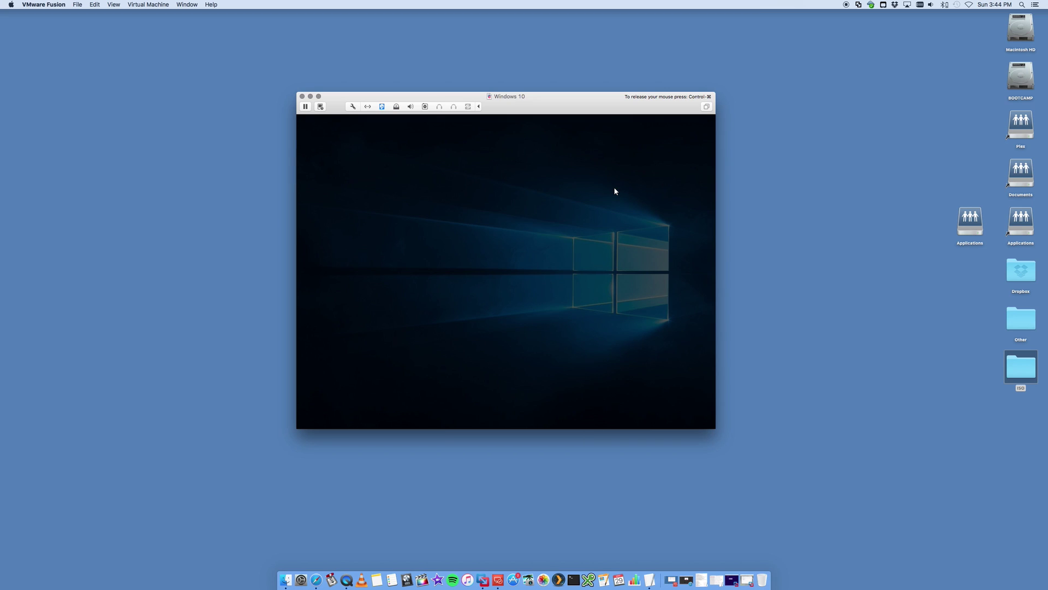
click(542, 284)
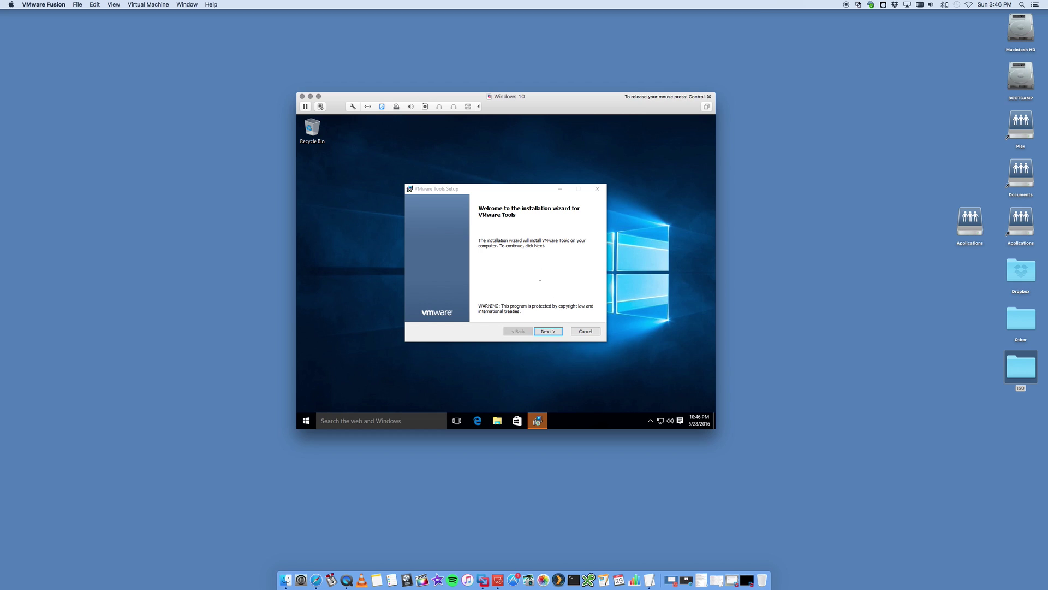
click(512, 250)
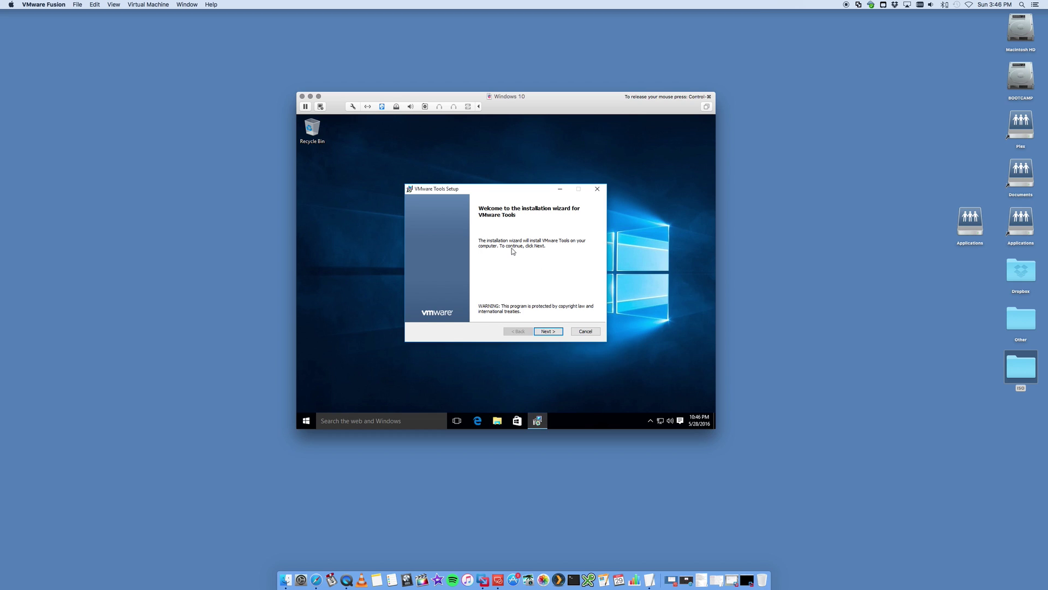
click(542, 334)
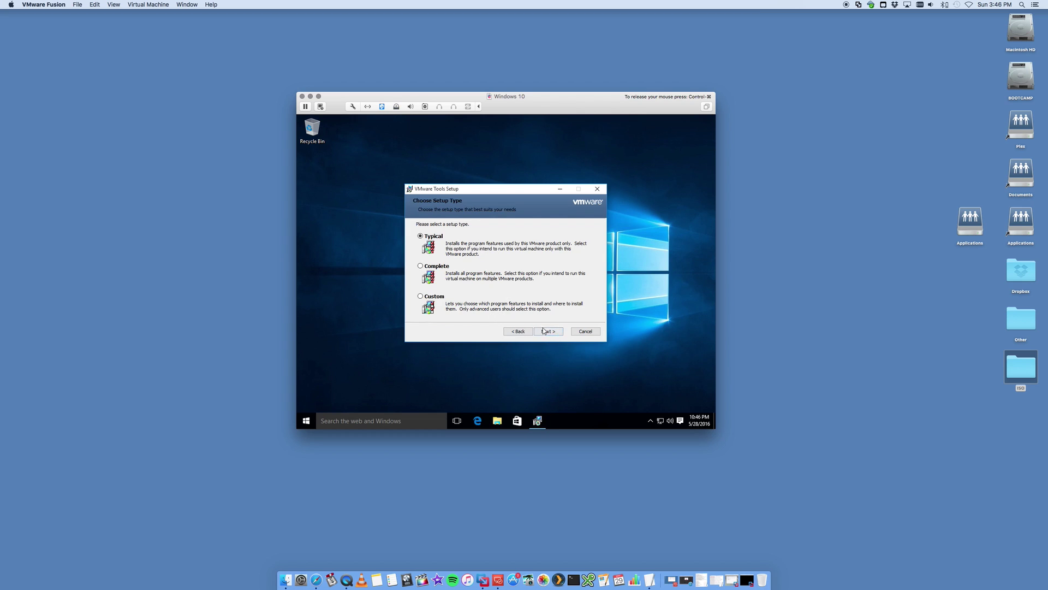
click(553, 333)
click(551, 332)
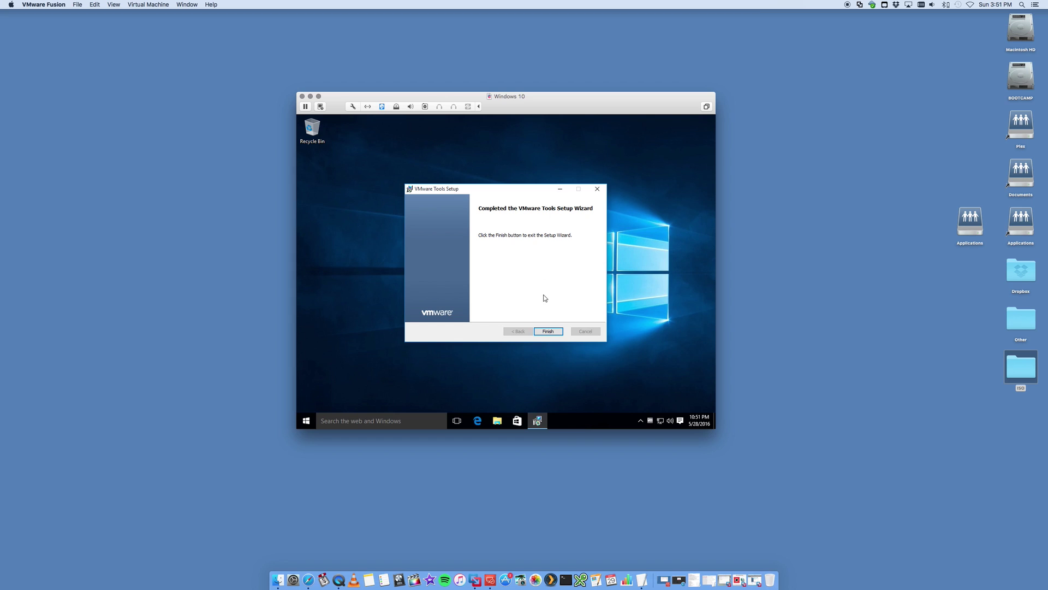
- Finish the VMware Tools wizard and choose No to restarting Windows now
click(552, 330)
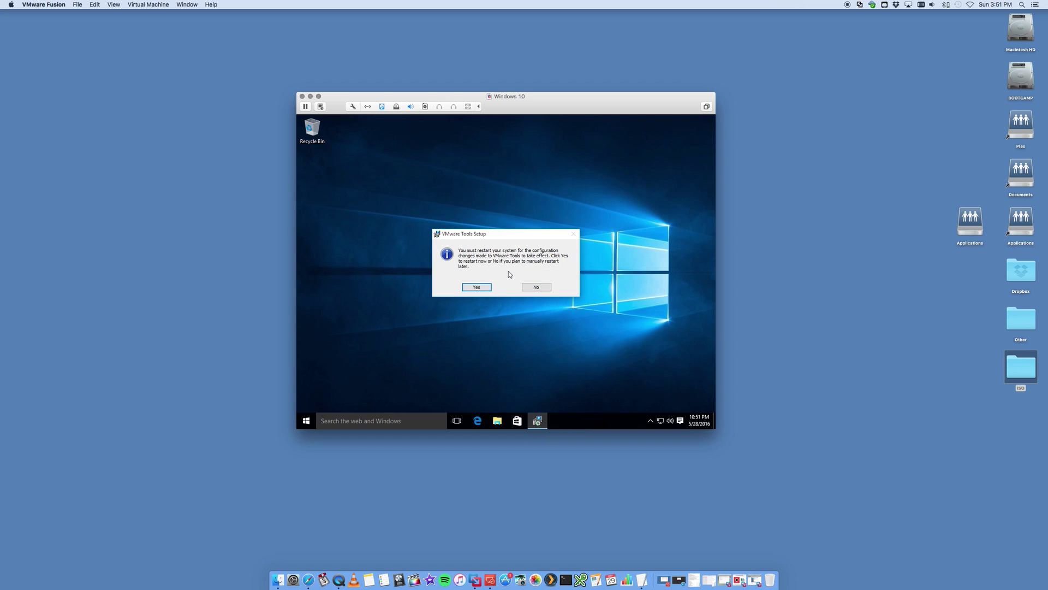
click(542, 286)
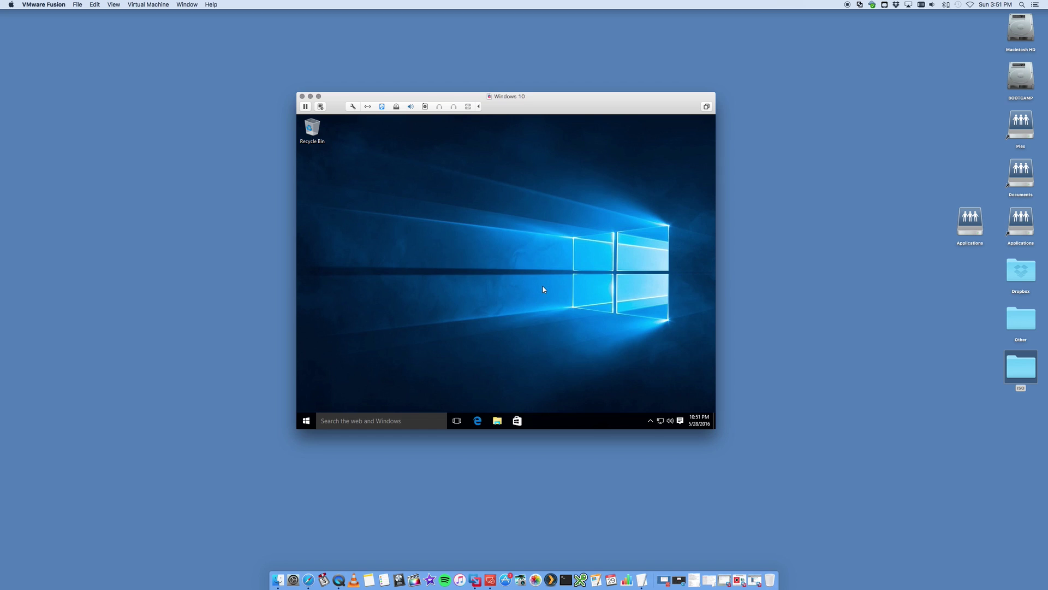